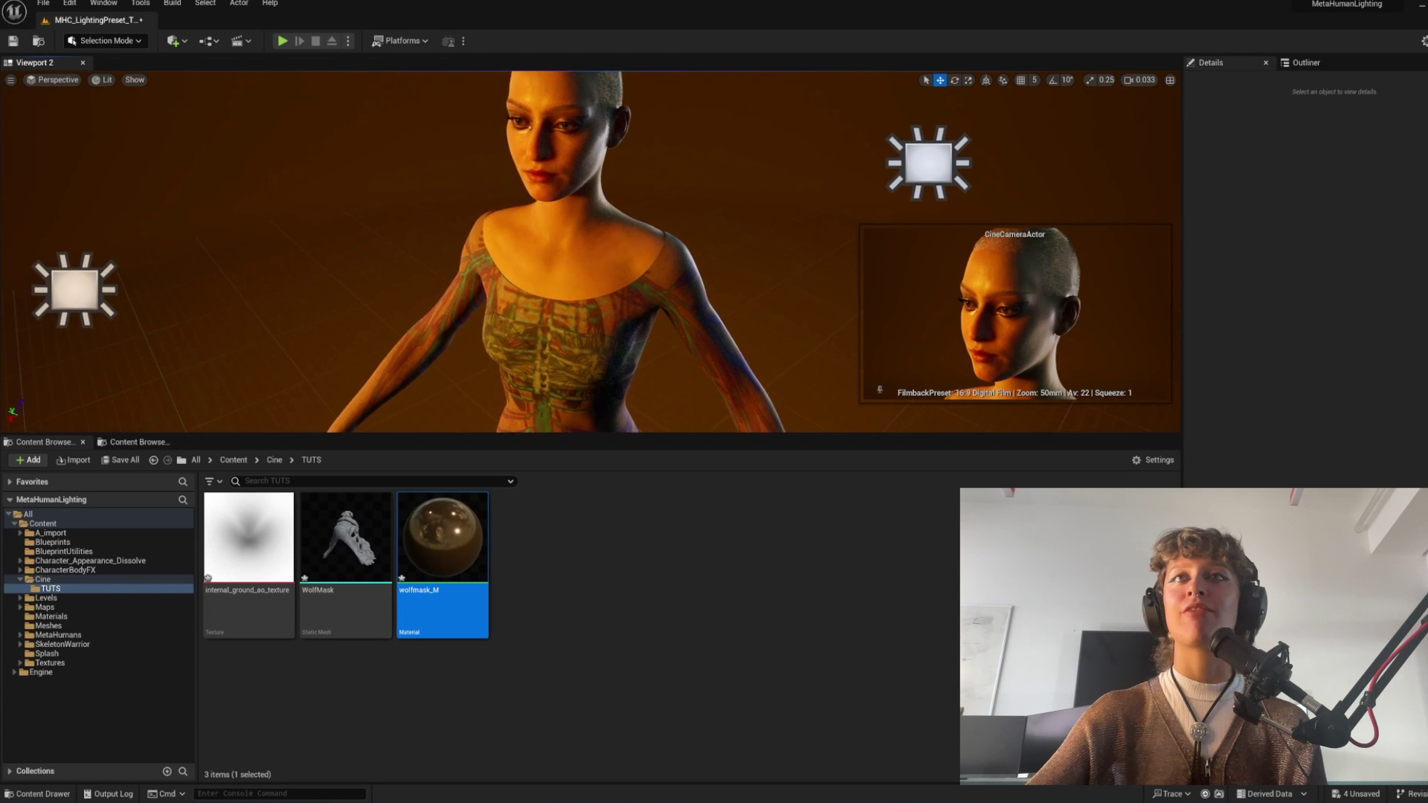
# Examine the MetaHuman's head and face in the viewport from several angles and distances.
pyautogui.keyDown('alt'); pyautogui.moveTo(695, 283); pyautogui.dragTo(416, 257); pyautogui.keyUp('alt')
pyautogui.keyDown('alt'); pyautogui.moveTo(662, 253); pyautogui.dragTo(818, 261); pyautogui.keyUp('alt')
pyautogui.keyDown('alt'); pyautogui.moveTo(592, 251); pyautogui.dragTo(595, 178); pyautogui.keyUp('alt')
pyautogui.moveTo(677, 230); pyautogui.dragTo(733, 271, button='right')
pyautogui.keyDown('alt'); pyautogui.moveTo(732, 272); pyautogui.dragTo(893, 249); pyautogui.keyUp('alt')
pyautogui.moveTo(840, 260); pyautogui.dragTo(930, 255, button='right')
pyautogui.moveTo(669, 256)
pyautogui.mouseDown(button='right')
pyautogui.moveTo(669, 215)
pyautogui.moveTo(632, 231)
pyautogui.moveTo(662, 249)
pyautogui.mouseUp(button='right')
pyautogui.scroll(3, 648, 312)
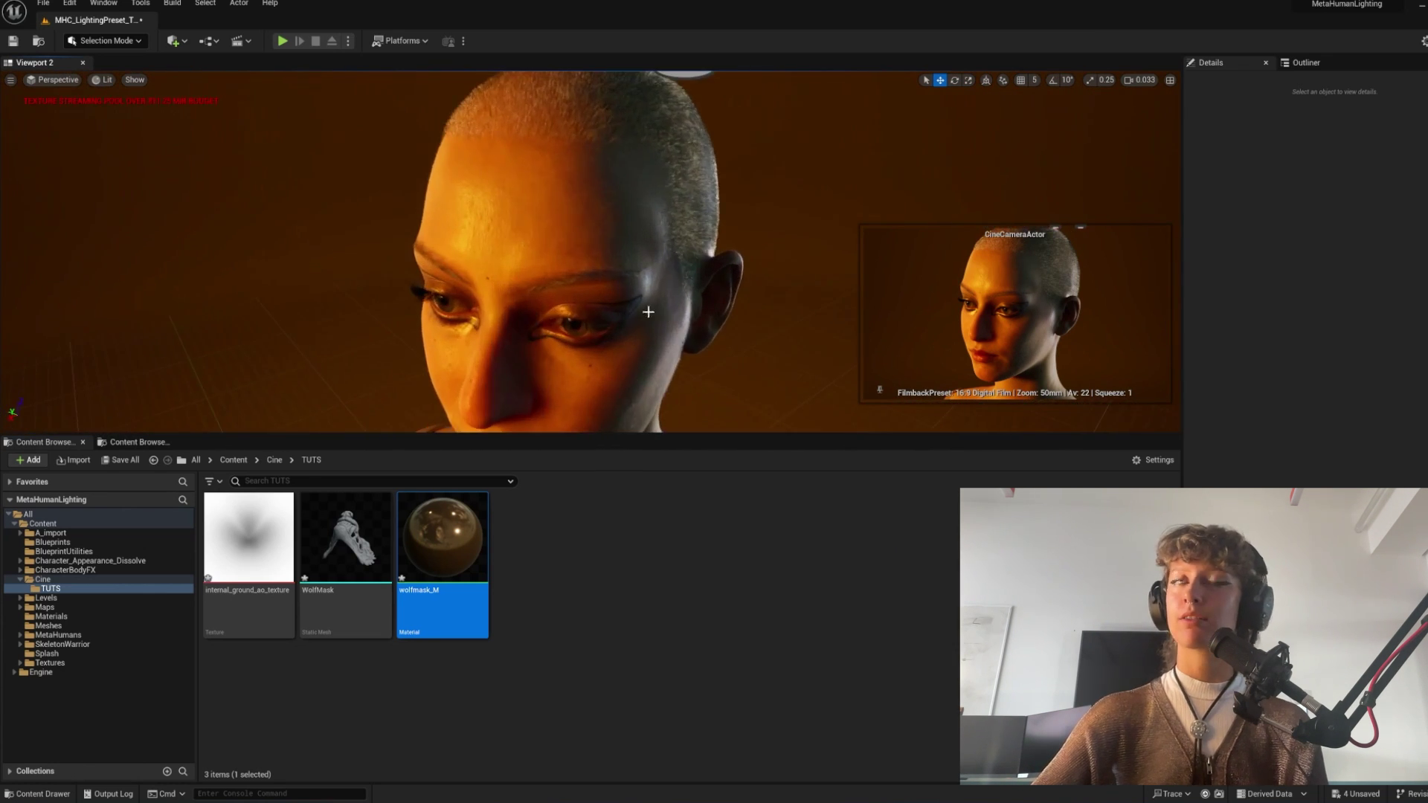
pyautogui.moveTo(648, 312); pyautogui.dragTo(648, 365, button='right')
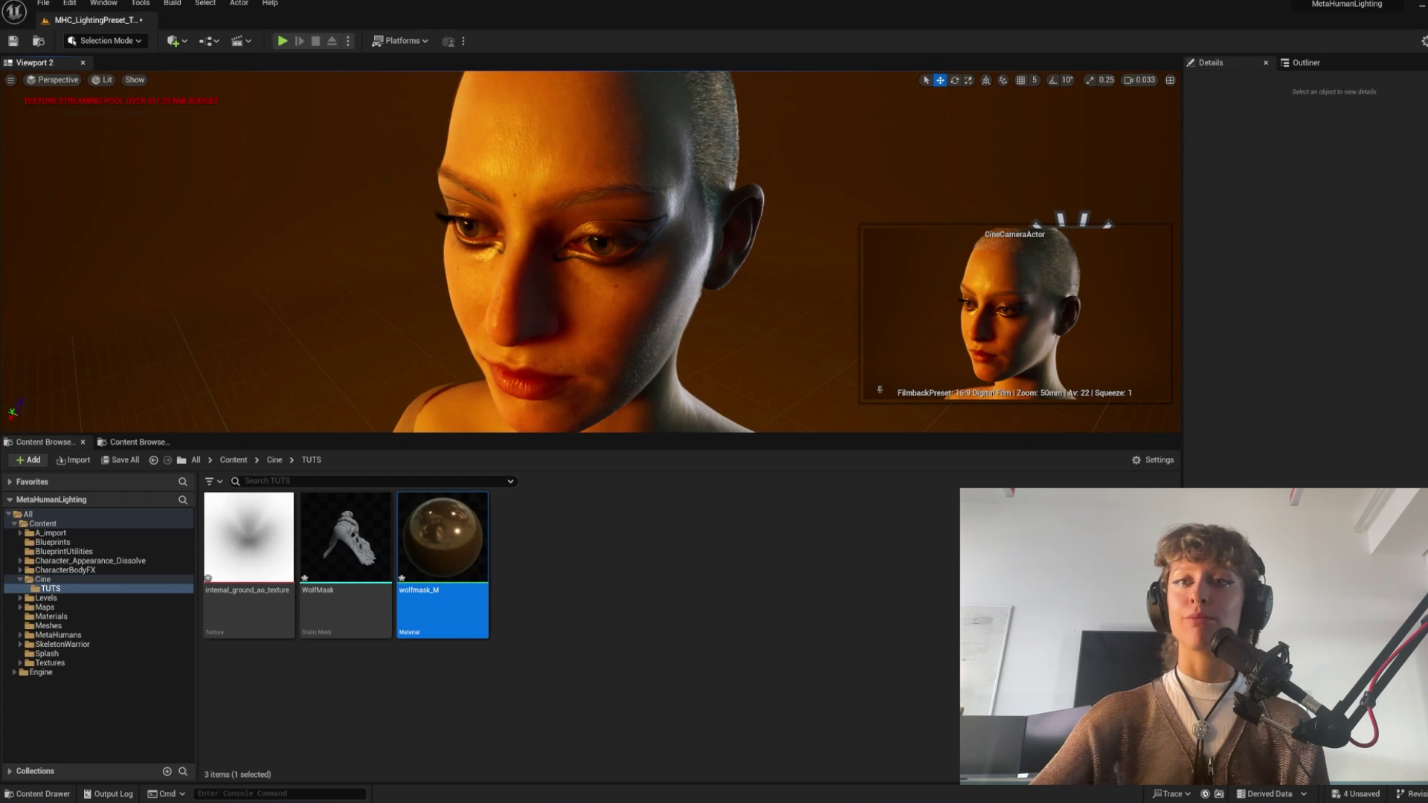
# Import the SamMaskMark2 static mesh into the TUTS folder and place it in the level near the character's shoulder.
pyautogui.rightClick(587, 540)
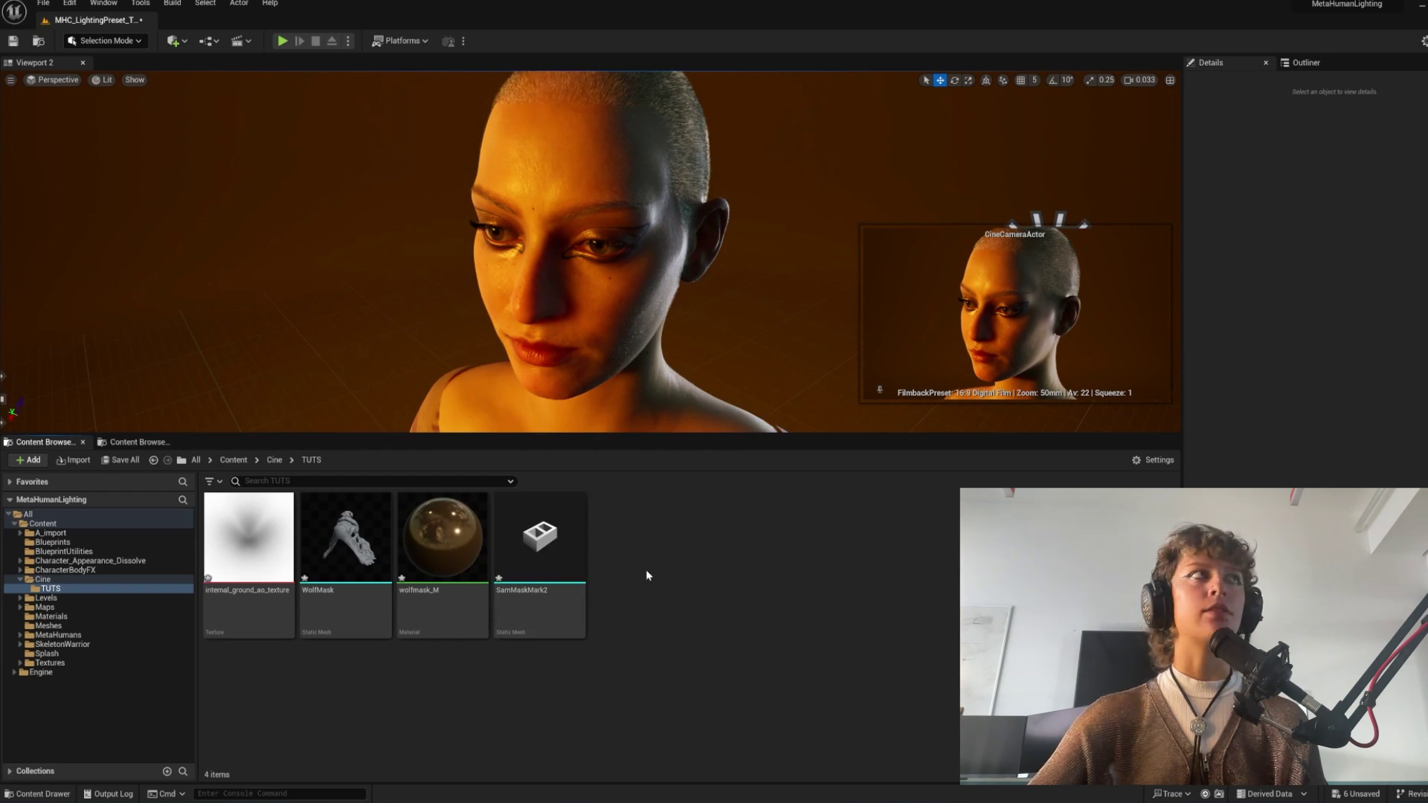
pyautogui.click(547, 557)
pyautogui.doubleClick(547, 556)
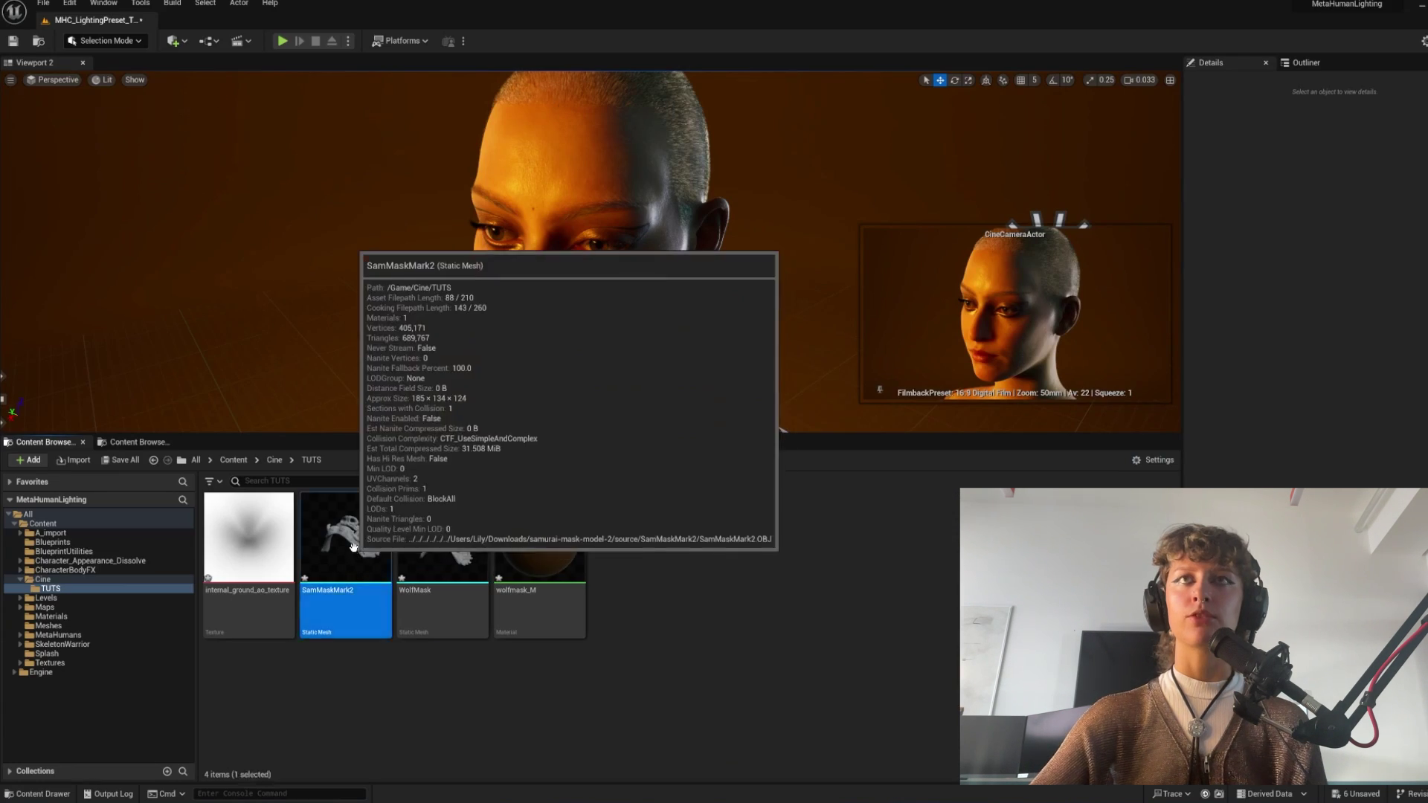
pyautogui.moveTo(531, 381); pyautogui.dragTo(425, 405)
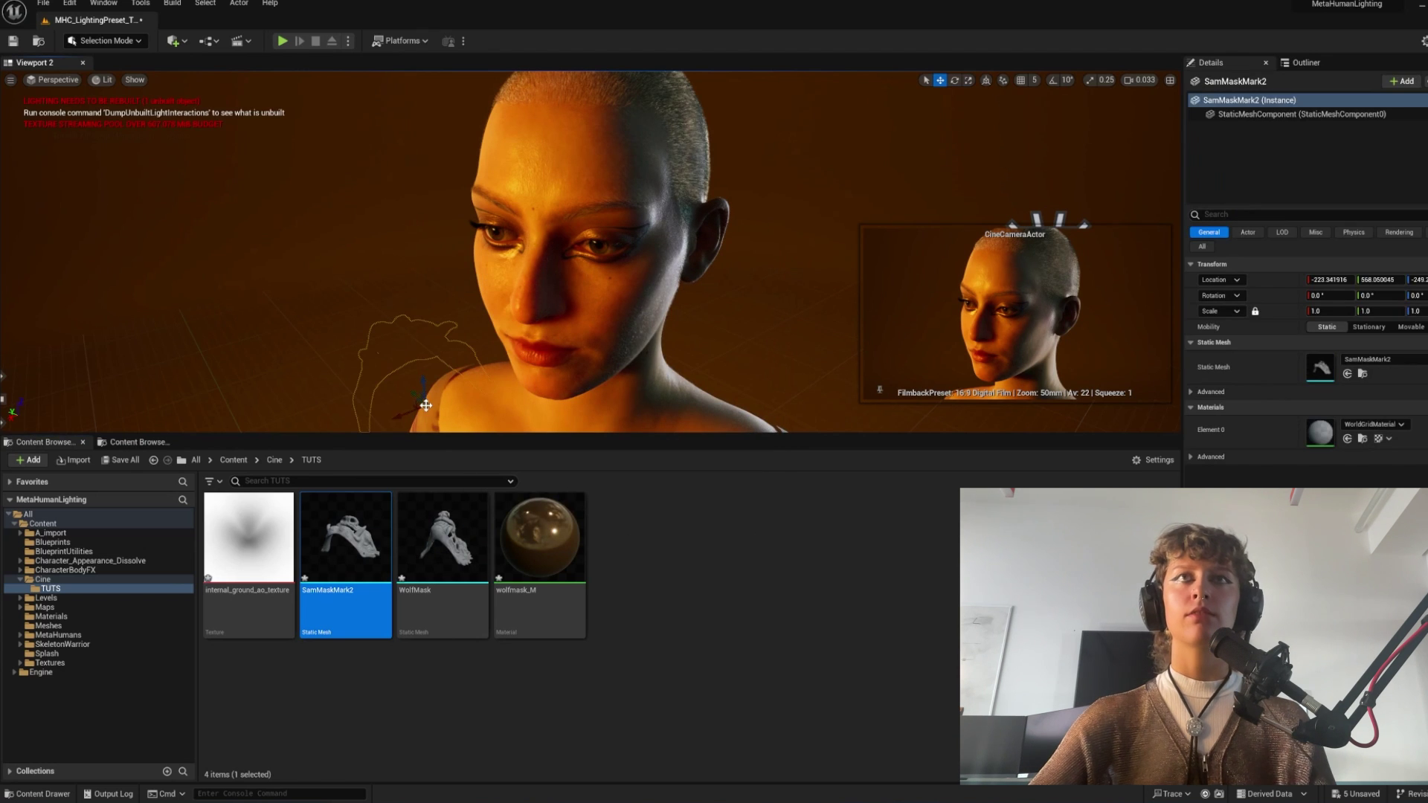
# Bring SamMaskMark2 to the character's head and place it over the lower half of the face.
pyautogui.press('r')
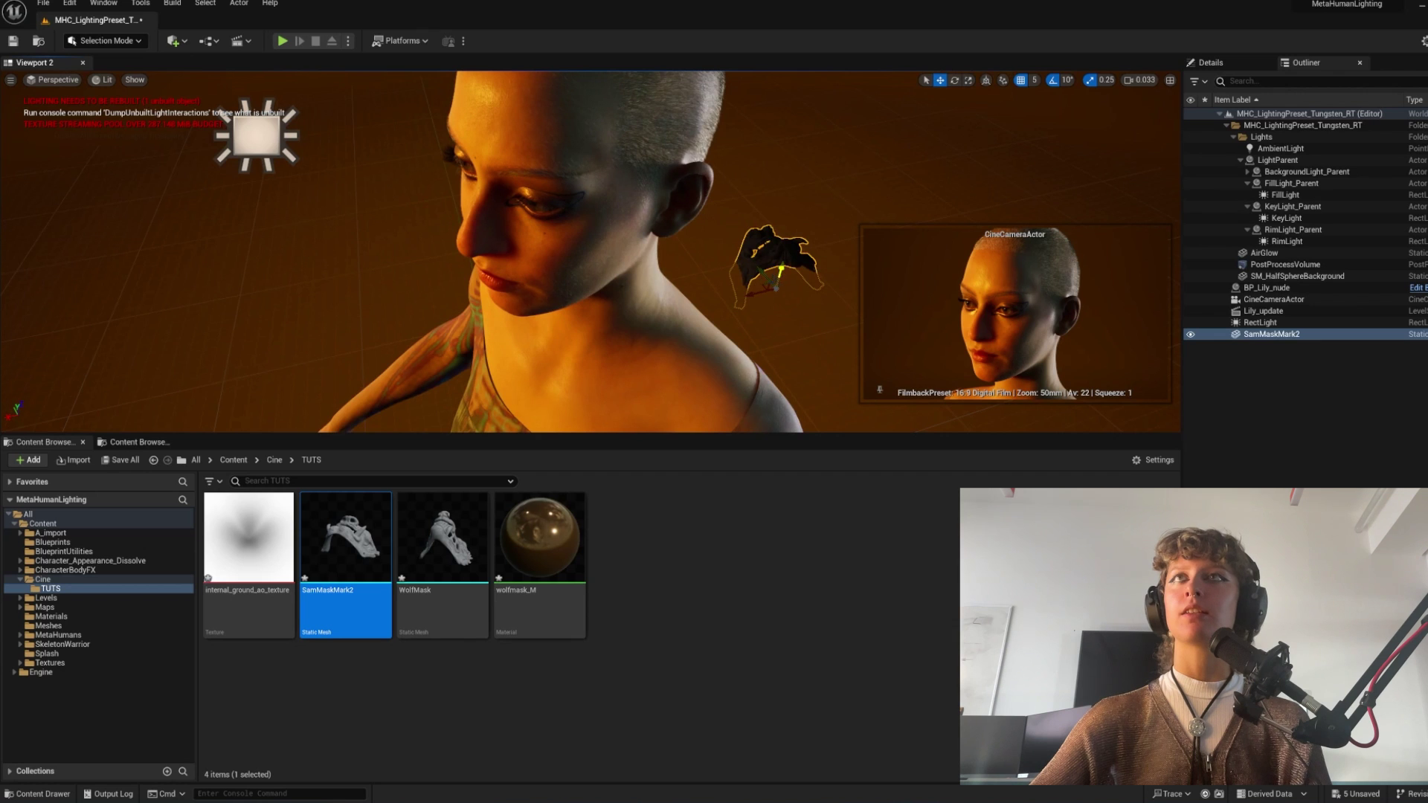
pyautogui.moveTo(781, 269); pyautogui.dragTo(305, 383)
pyautogui.press('f')
pyautogui.keyDown('alt'); pyautogui.moveTo(541, 319); pyautogui.dragTo(647, 372); pyautogui.keyUp('alt')
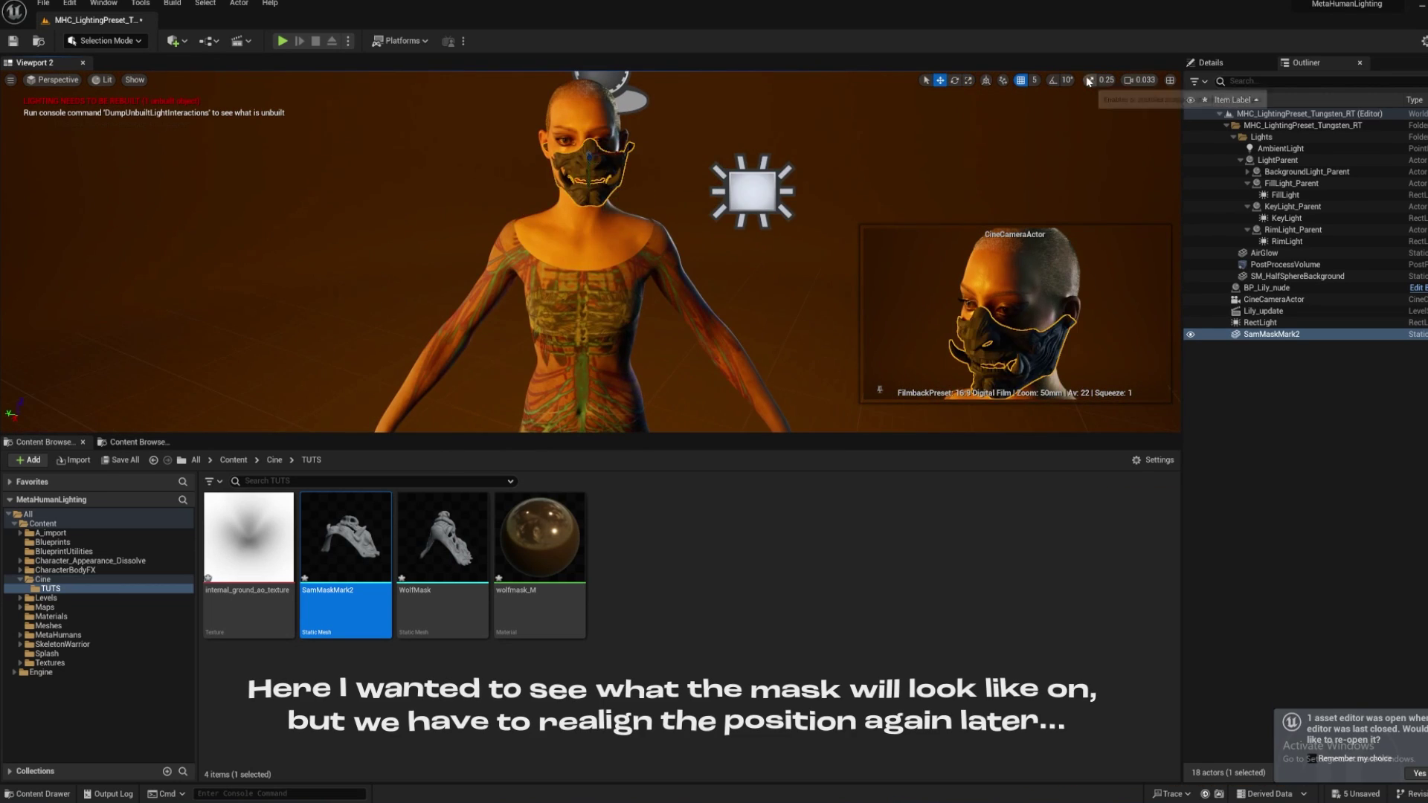
pyautogui.scroll(5, 595, 228)
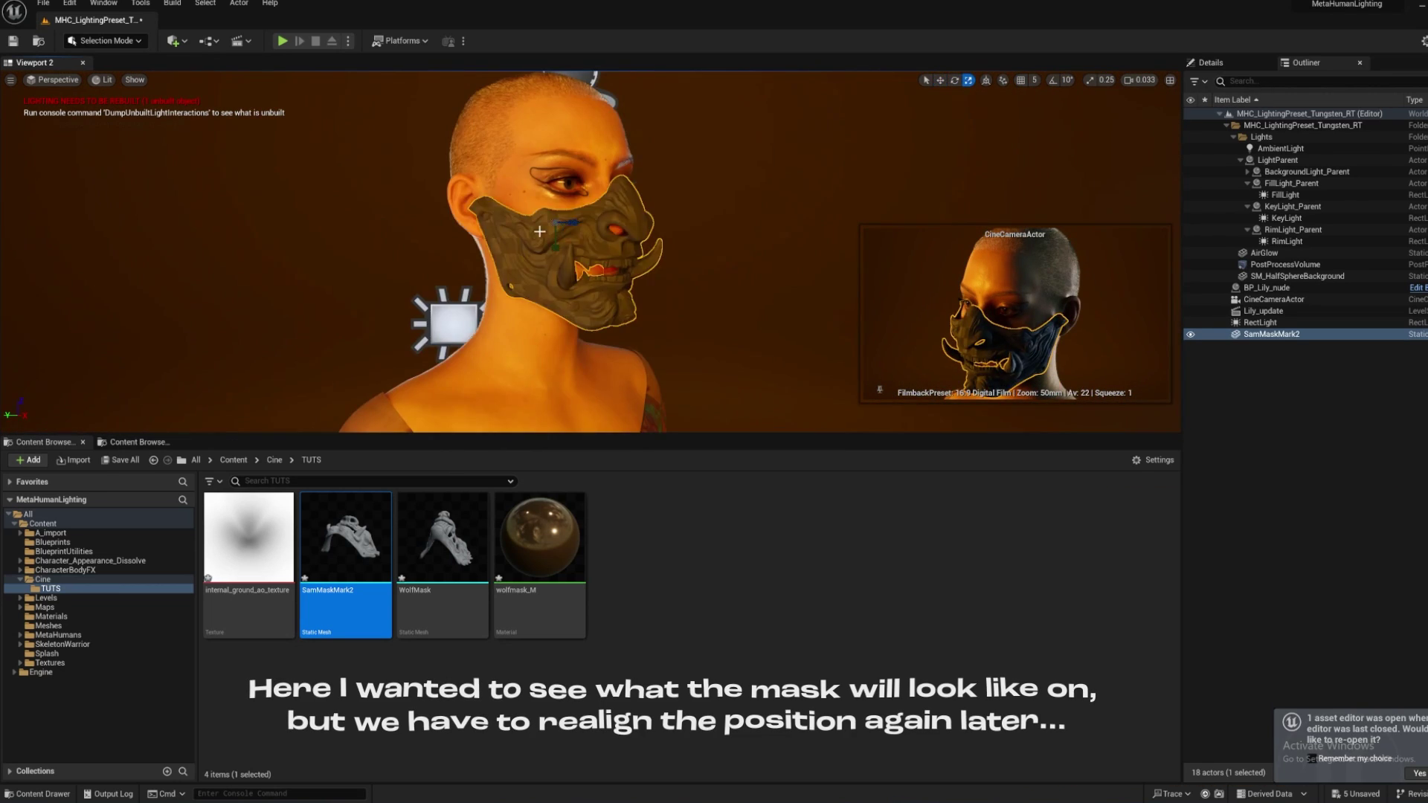
# Refine the scale and position of SamMaskMark2 so it covers the character's nose, mouth and jaw.
pyautogui.press('e')
pyautogui.press('r')
pyautogui.moveTo(595, 229); pyautogui.dragTo(714, 223)
pyautogui.click(714, 224)
pyautogui.click(573, 245)
pyautogui.press('w')
pyautogui.moveTo(595, 253)
pyautogui.keyDown('alt'); pyautogui.mouseDown()
pyautogui.moveTo(506, 253)
pyautogui.moveTo(580, 253)
pyautogui.moveTo(592, 268)
pyautogui.mouseUp(); pyautogui.keyUp('alt')
pyautogui.keyDown('alt'); pyautogui.moveTo(595, 252); pyautogui.dragTo(491, 253); pyautogui.keyUp('alt')
pyautogui.moveTo(643, 252); pyautogui.dragTo(644, 262)
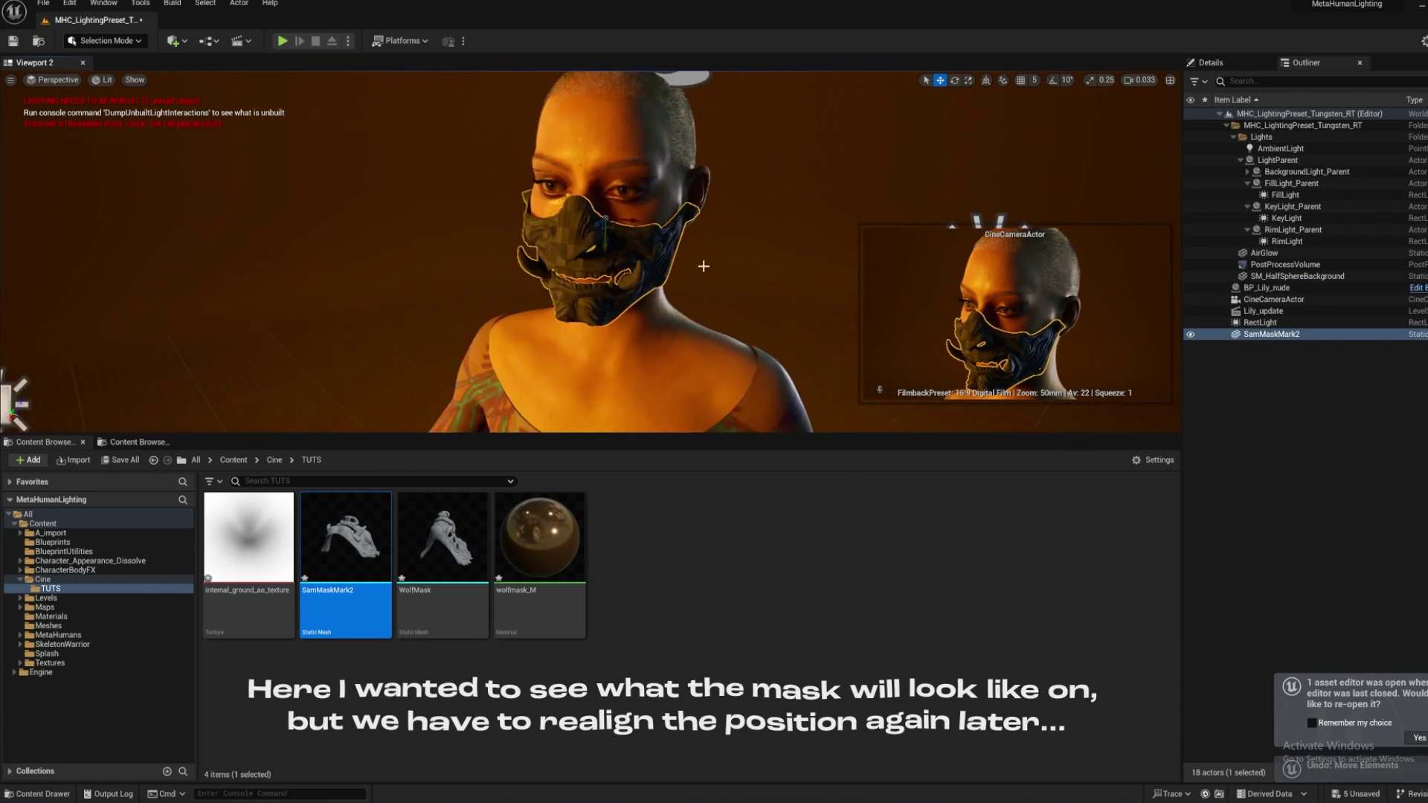
# Open the wolfmask_M material and adjust its metallic parameter and its roughness parameter, with roughness at about 0.17.
pyautogui.doubleClick(540, 537)
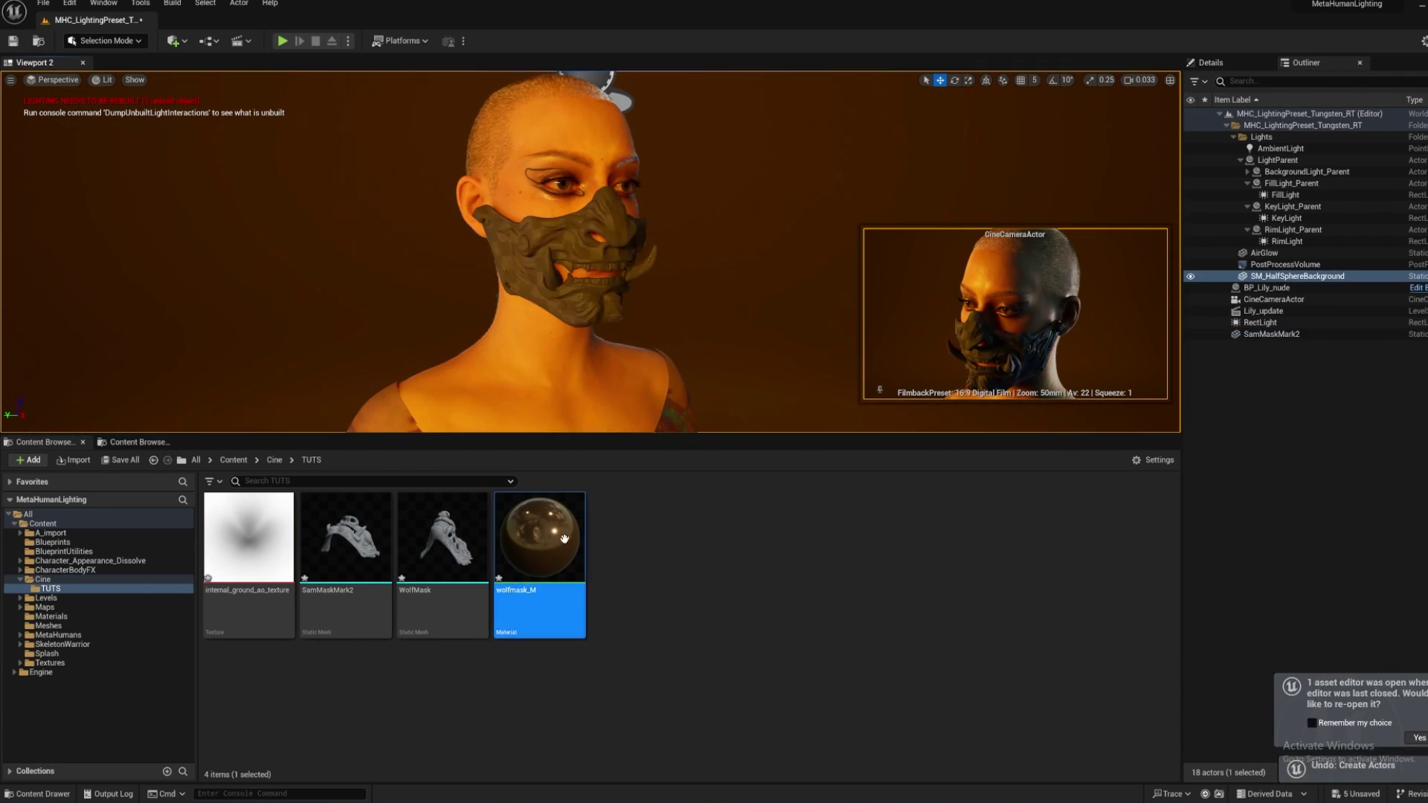
pyautogui.moveTo(655, 675); pyautogui.dragTo(680, 675)
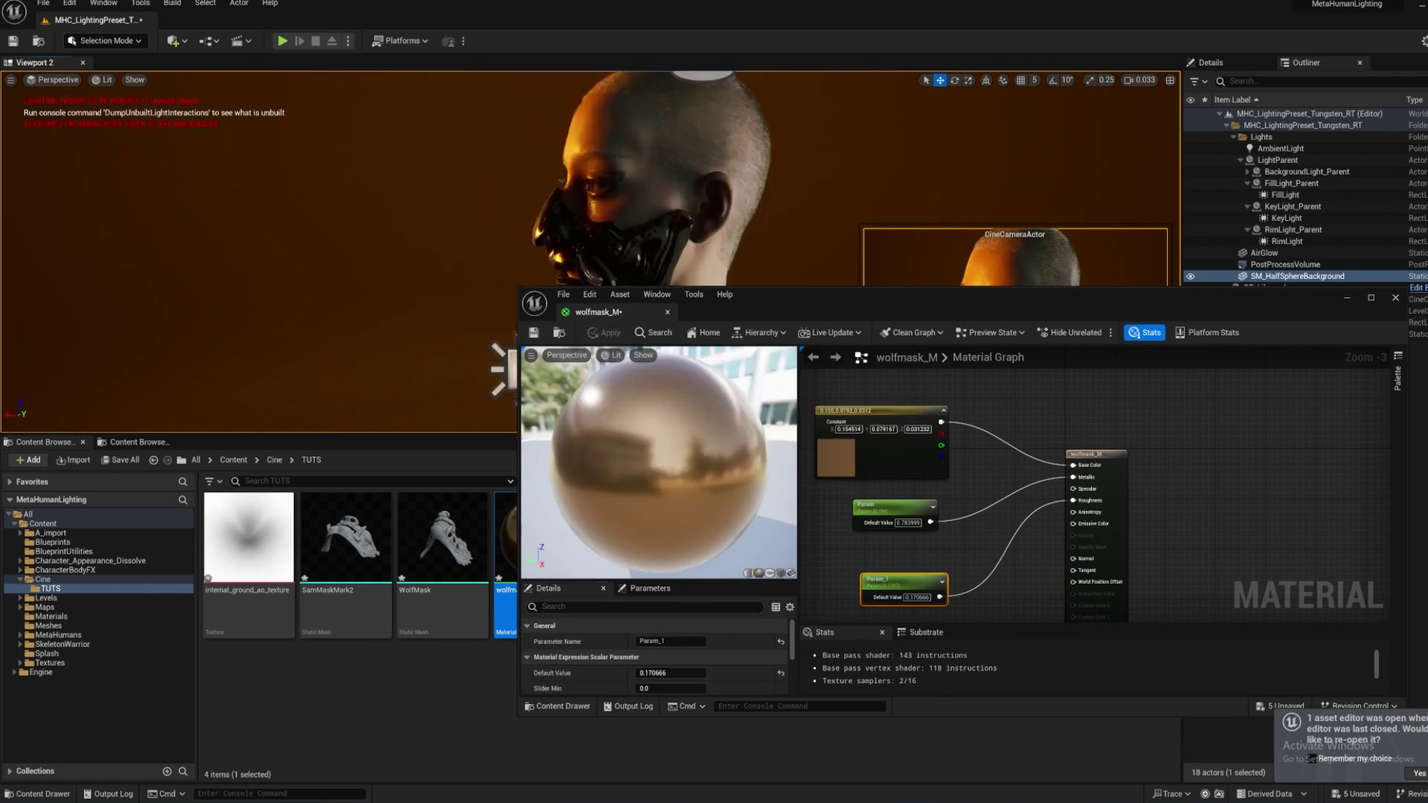
pyautogui.click(590, 626)
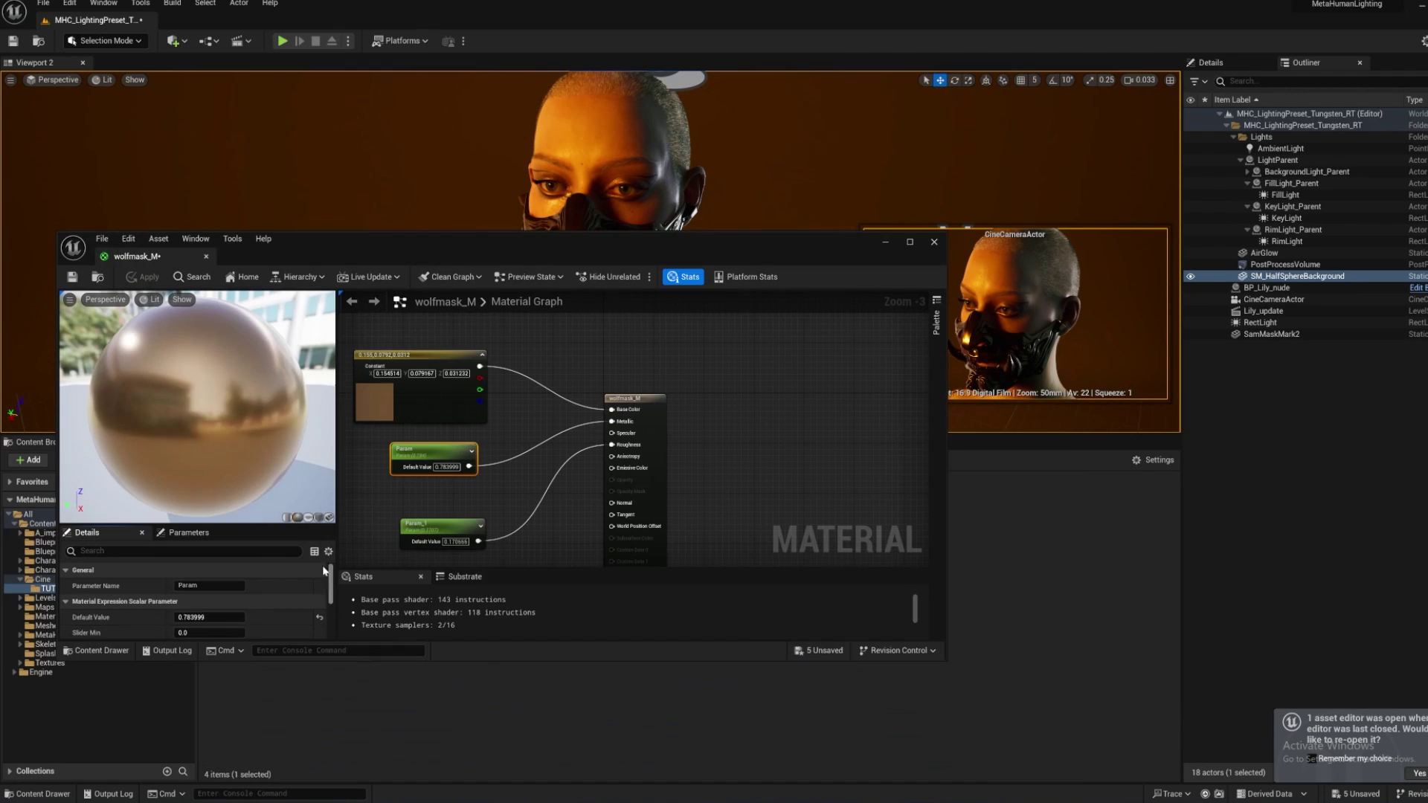
pyautogui.moveTo(186, 618); pyautogui.dragTo(206, 615)
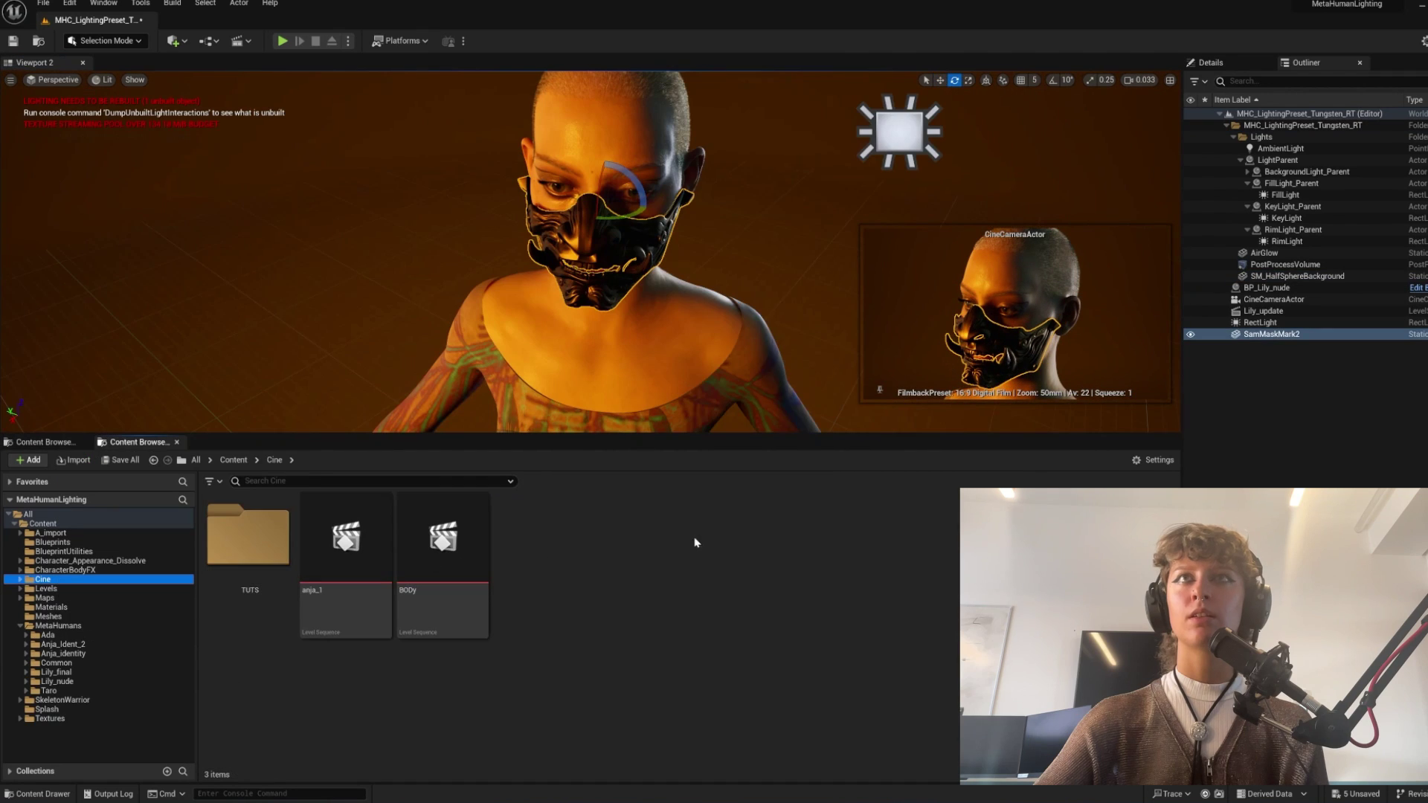
# Open the TUTS folder inside the Cine folder.
pyautogui.rightClick(695, 543)
pyautogui.click(246, 575)
pyautogui.doubleClick(246, 574)
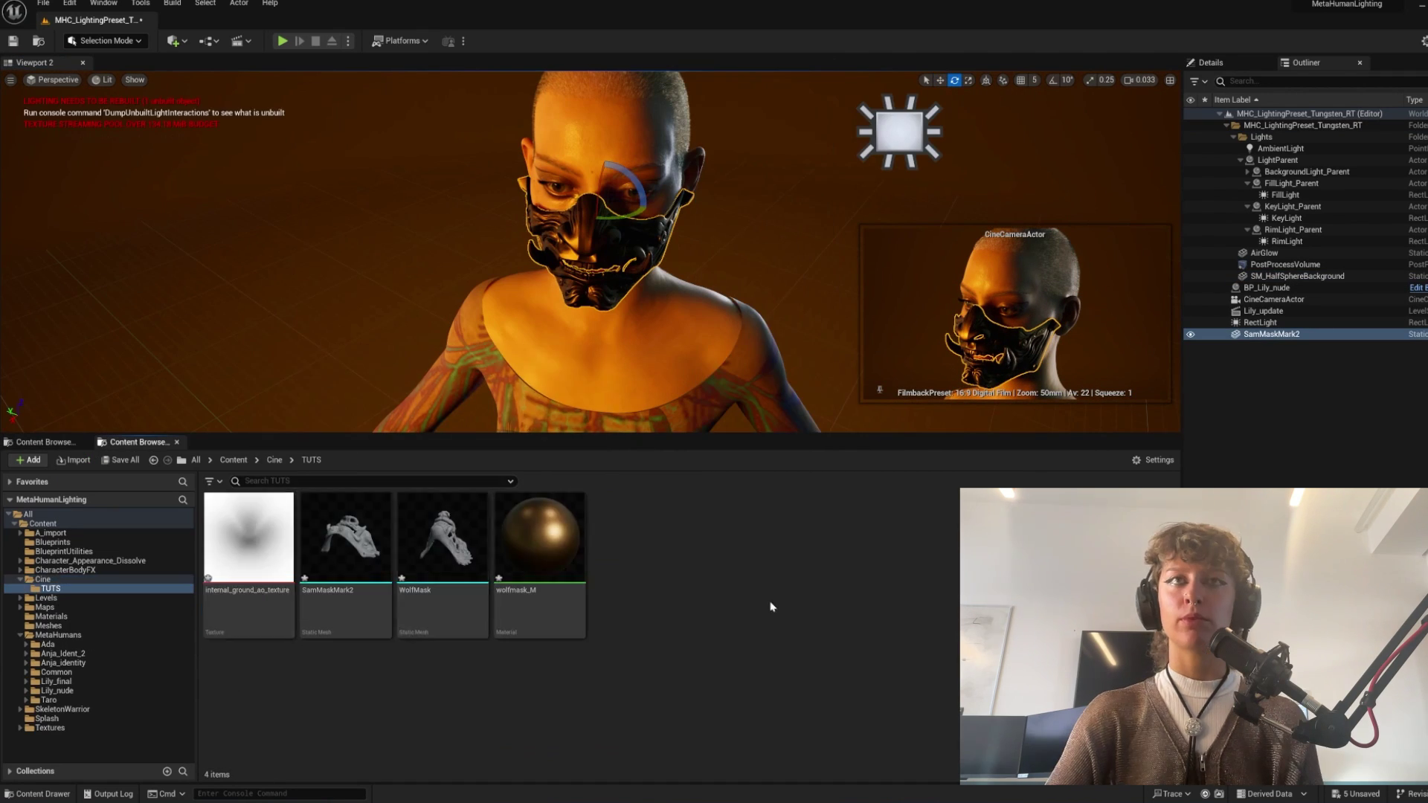
pyautogui.rightClick(687, 556)
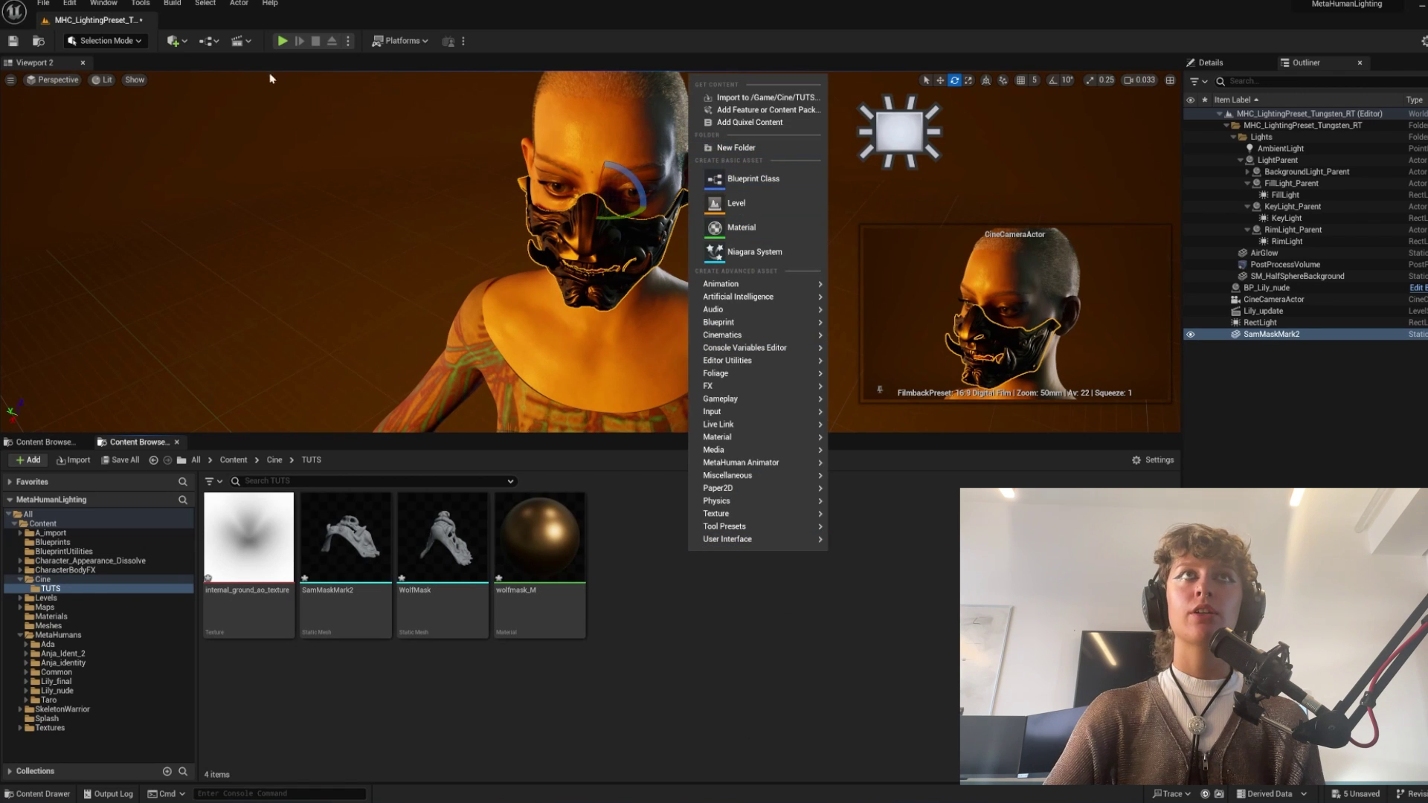
pyautogui.click(172, 41)
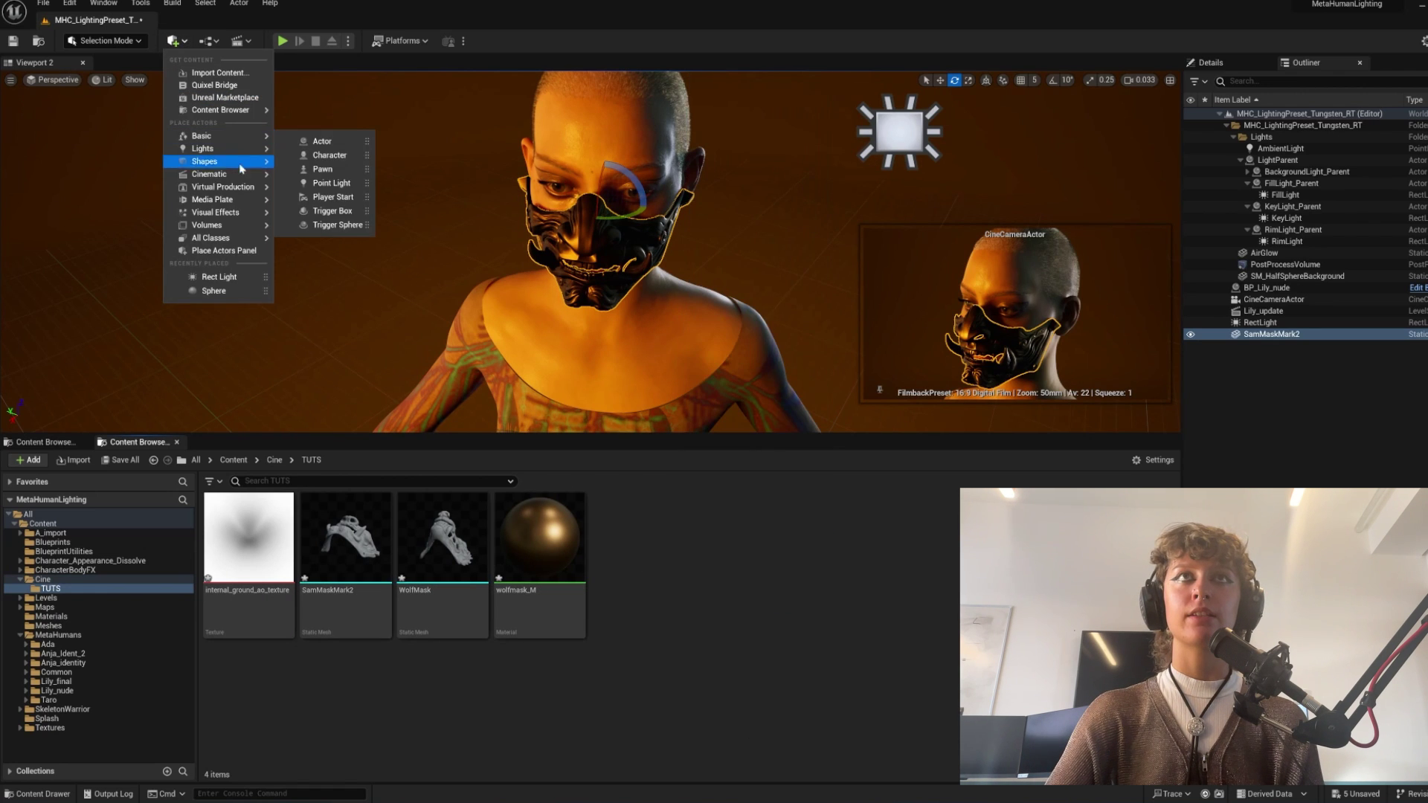
pyautogui.moveTo(253, 174)
pyautogui.moveTo(389, 193); pyautogui.dragTo(631, 406)
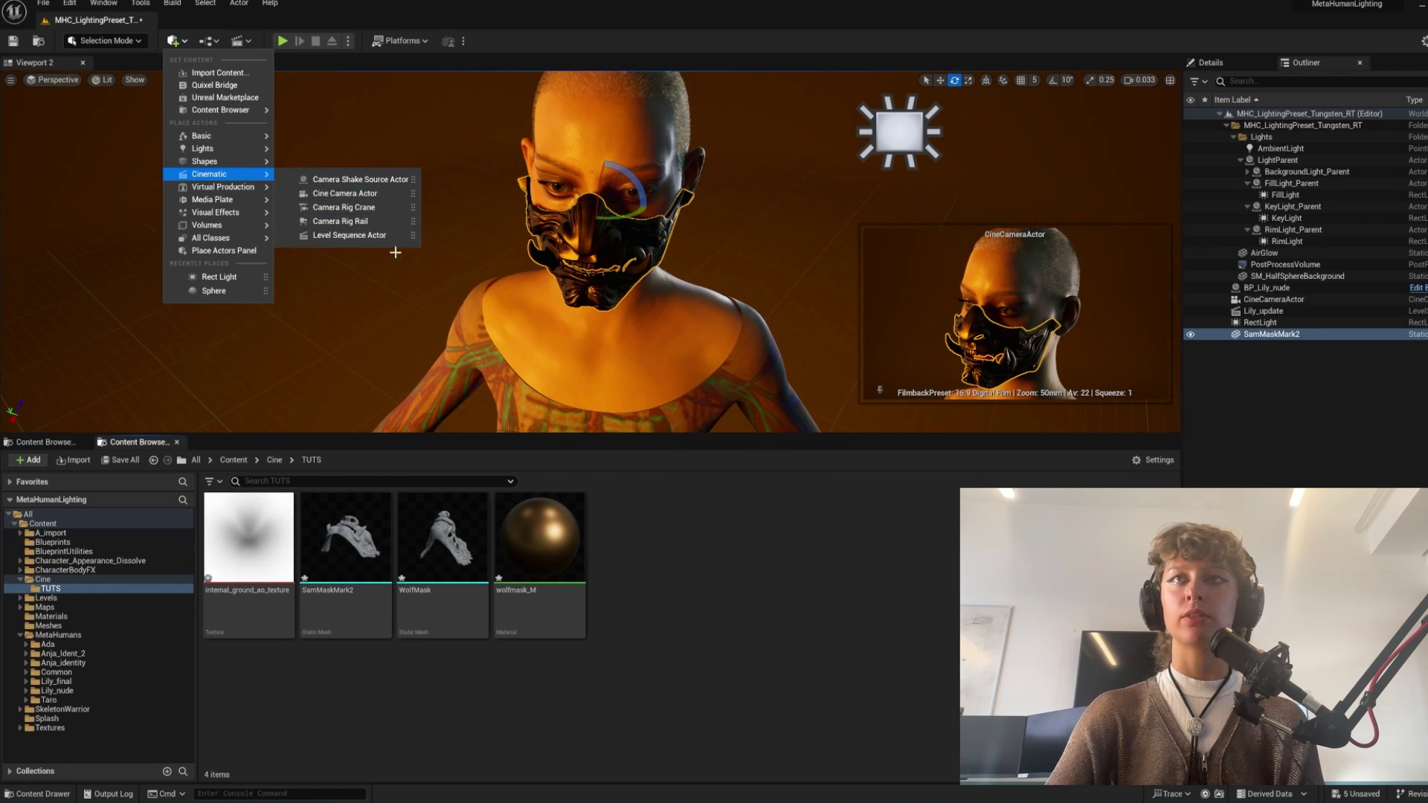
# Create a Level Sequence named Attach_demo in the TUTS folder and open it in Sequencer.
pyautogui.rightClick(695, 617)
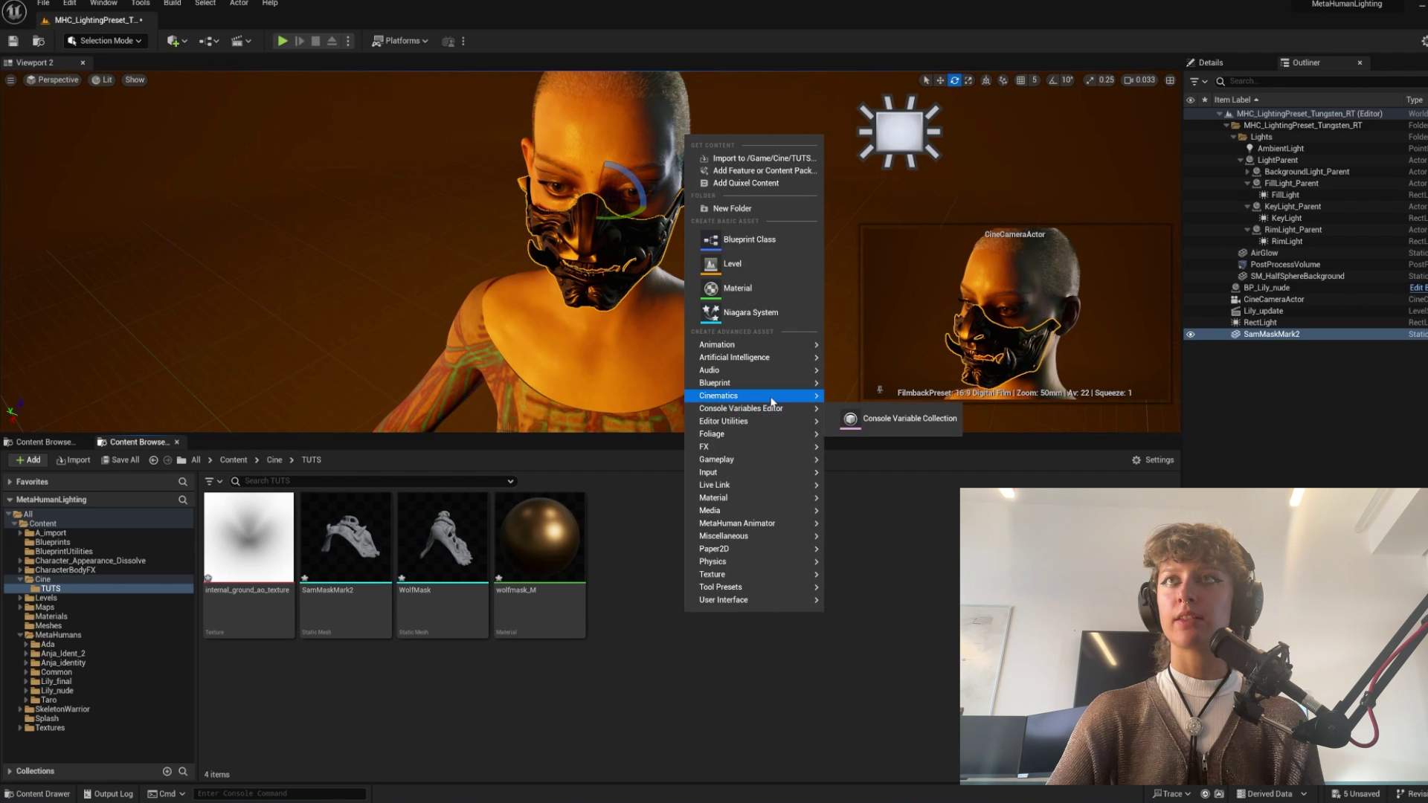
pyautogui.moveTo(771, 403)
pyautogui.click(892, 405)
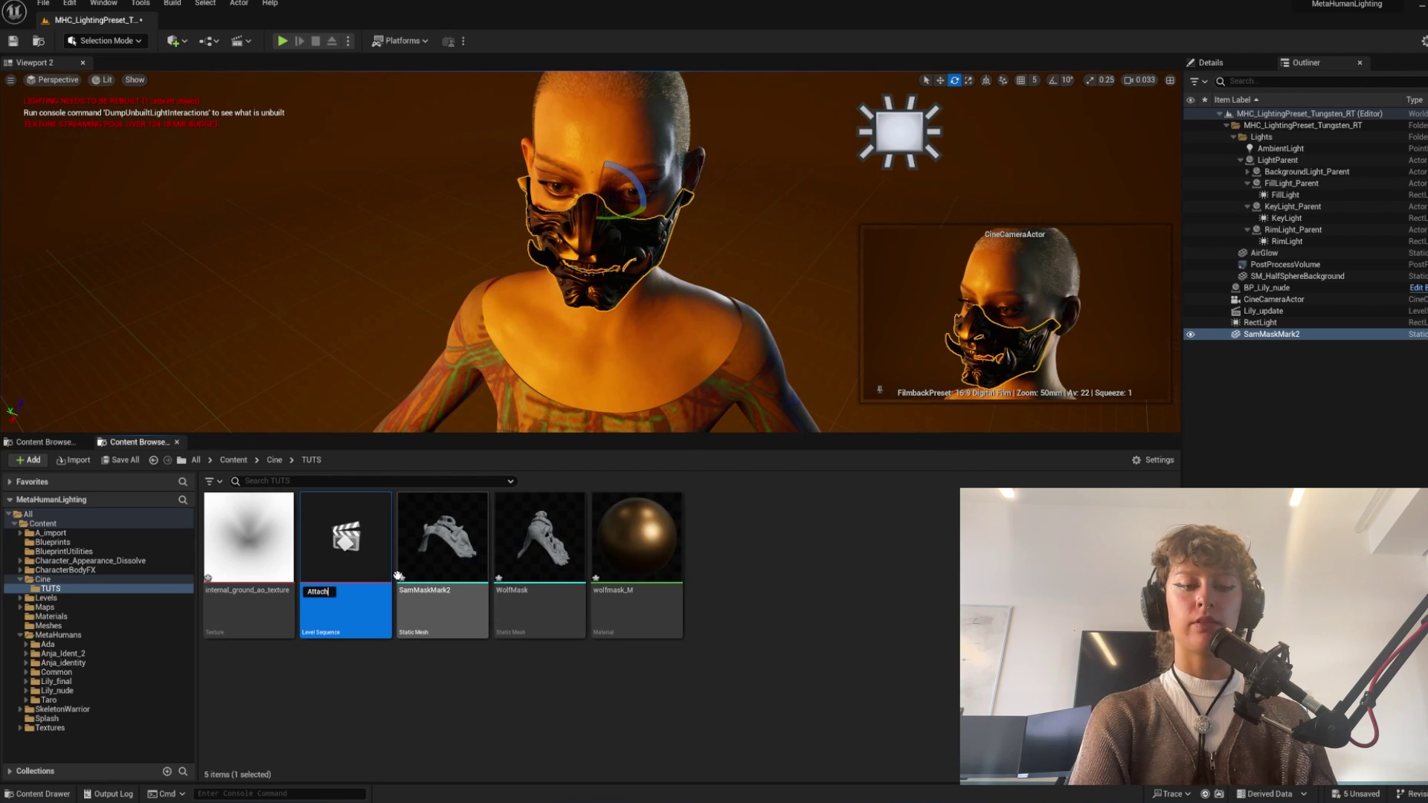
pyautogui.write('Attach_demo')
pyautogui.press('Return')
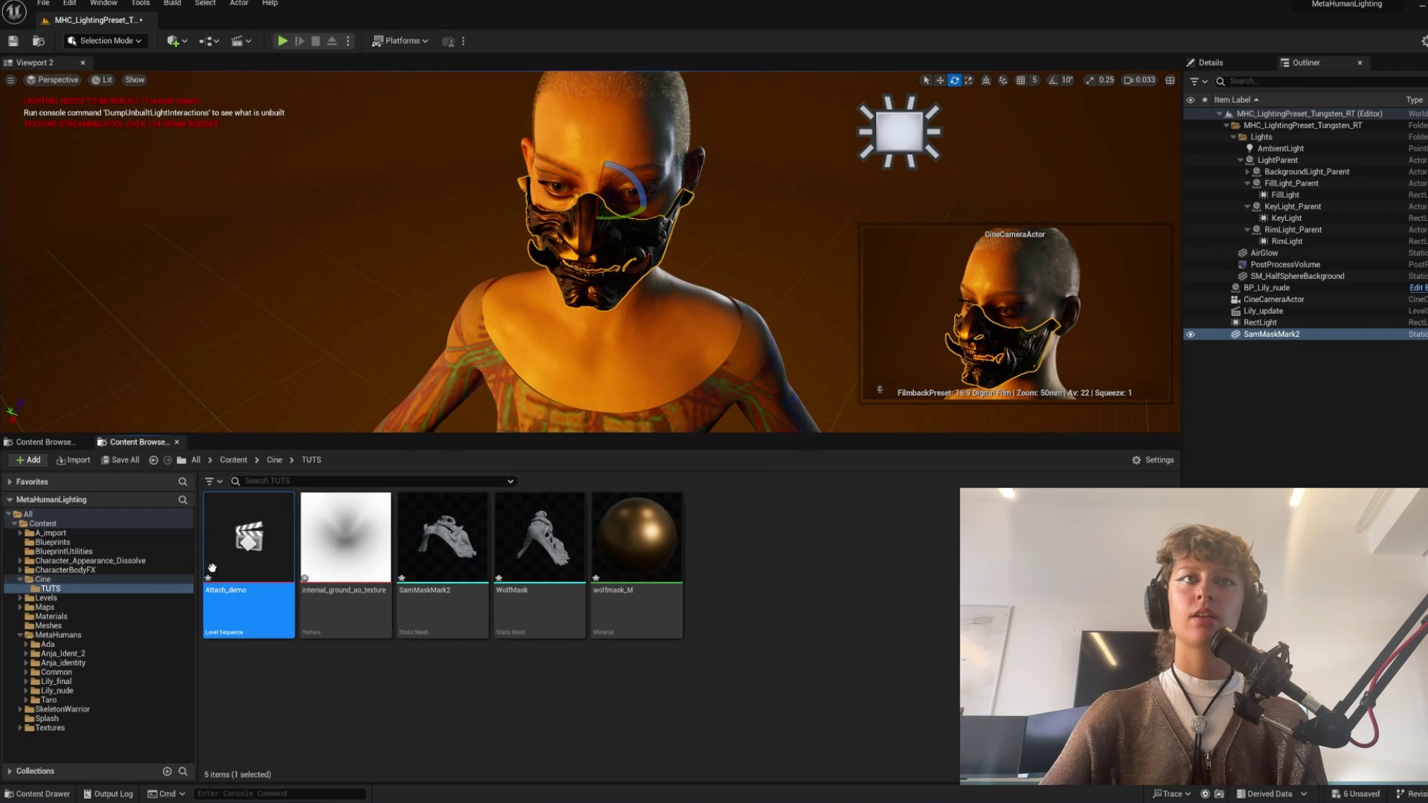
pyautogui.doubleClick(251, 563)
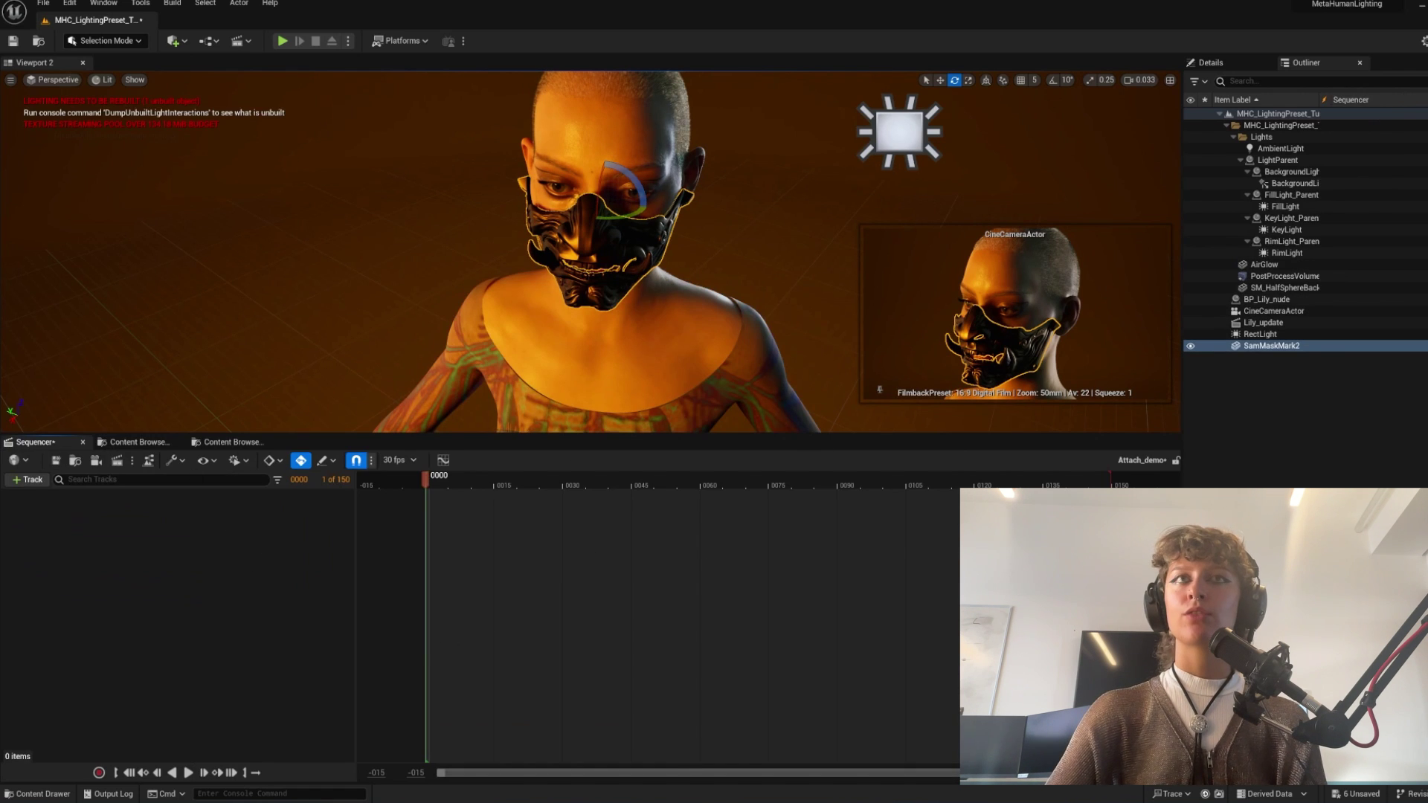
# Add both the BP_Lily_nude character and the SamMaskMark2 mask to the Attach_demo sequence as actor tracks.
pyautogui.click(28, 479)
pyautogui.click(646, 347)
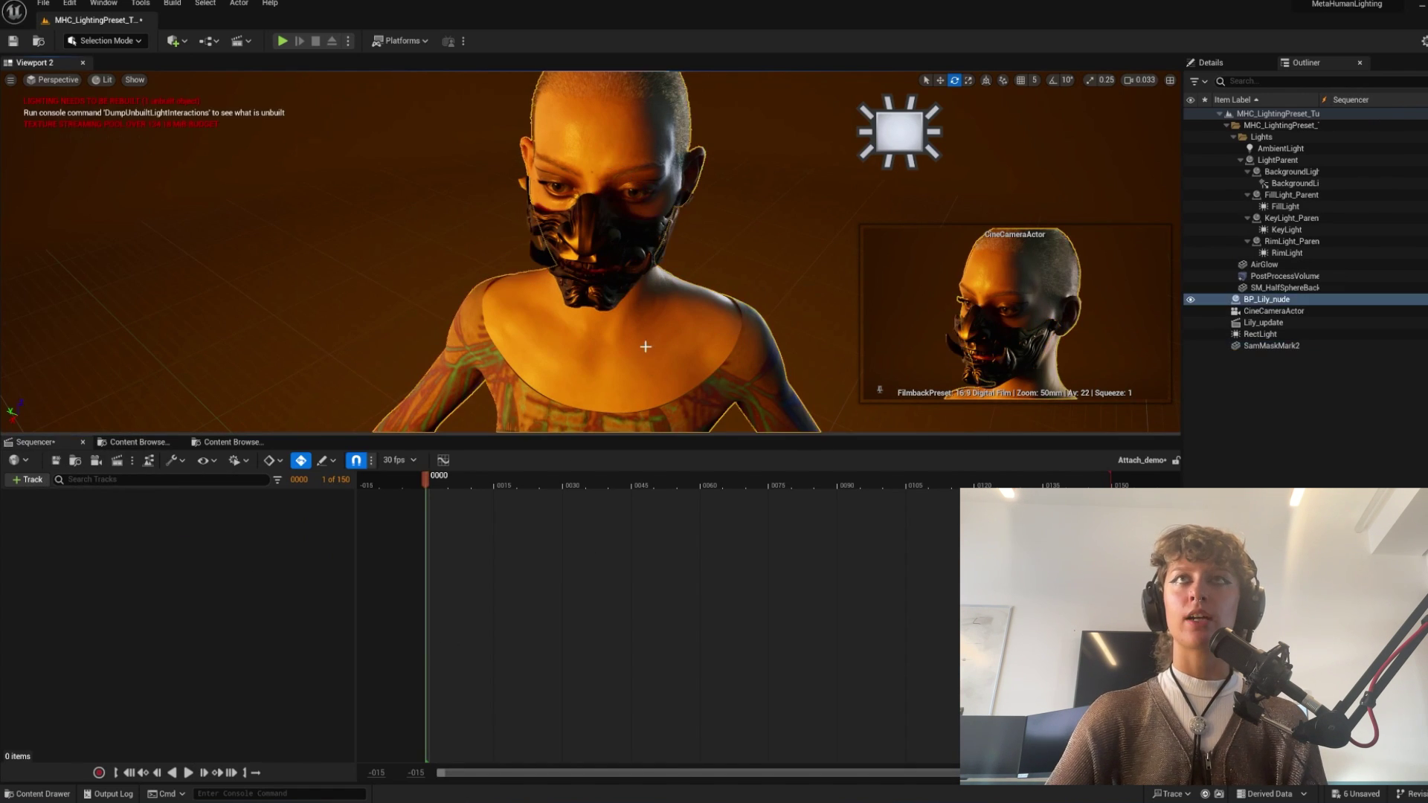
pyautogui.keyDown('ctrl'); pyautogui.click(596, 238); pyautogui.keyUp('ctrl')
pyautogui.click(29, 479)
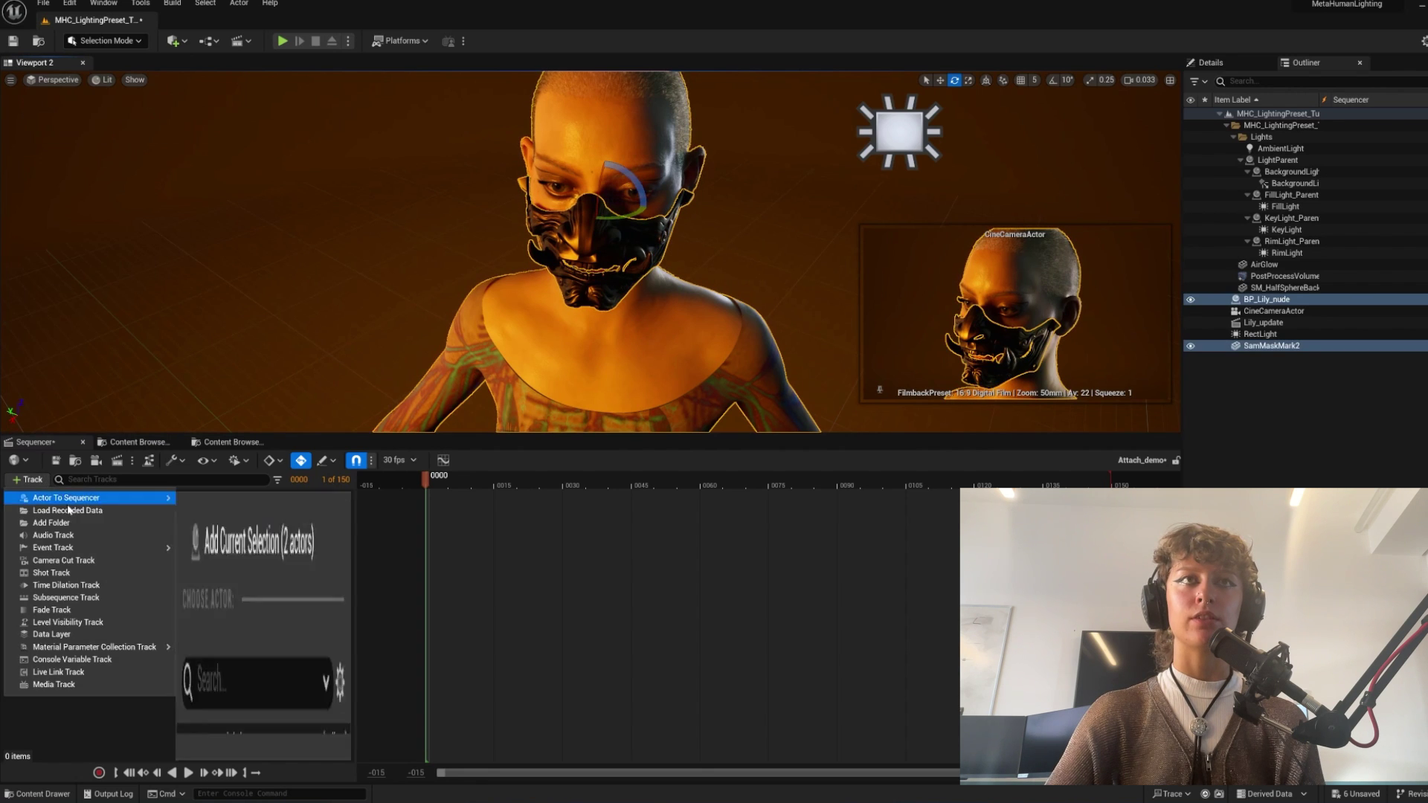
pyautogui.moveTo(97, 498)
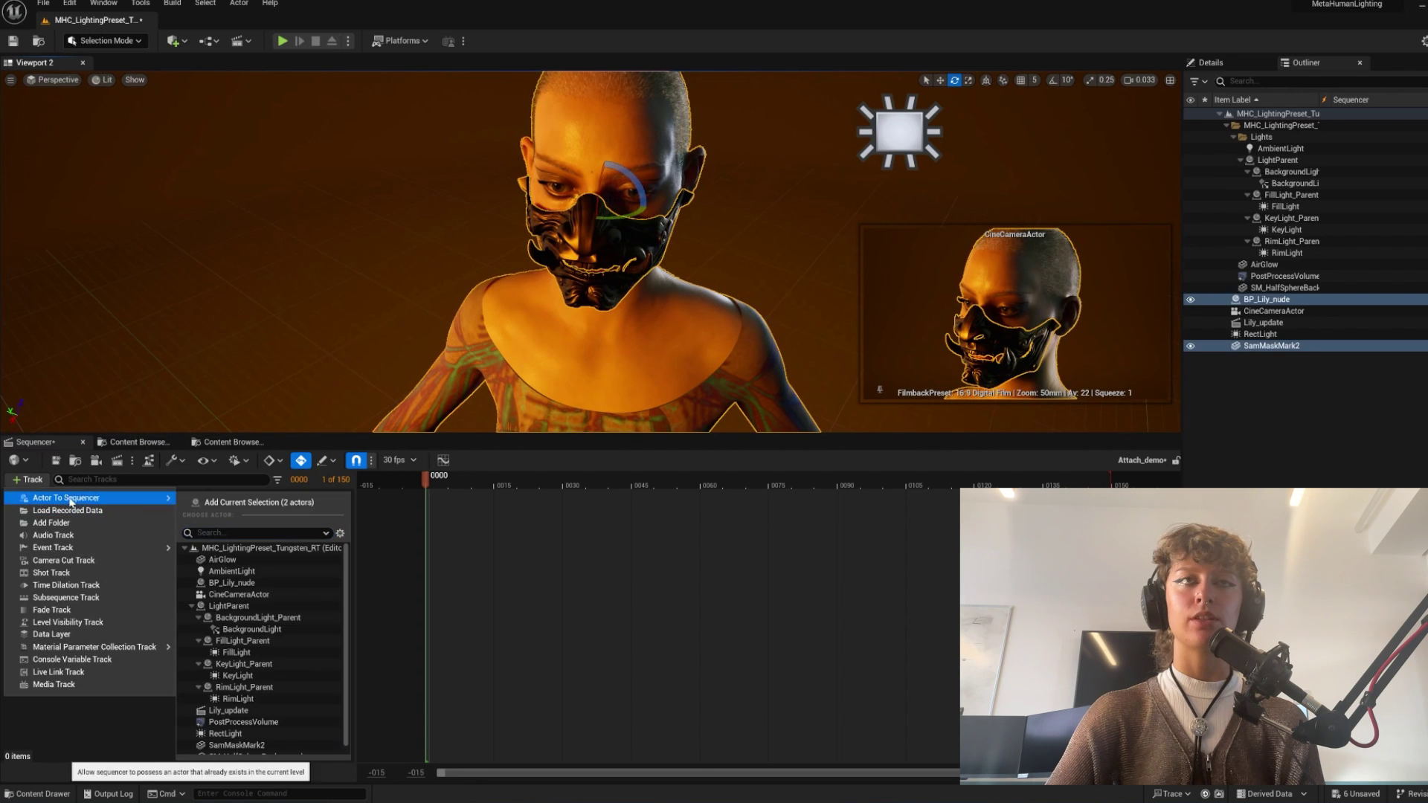
pyautogui.click(214, 505)
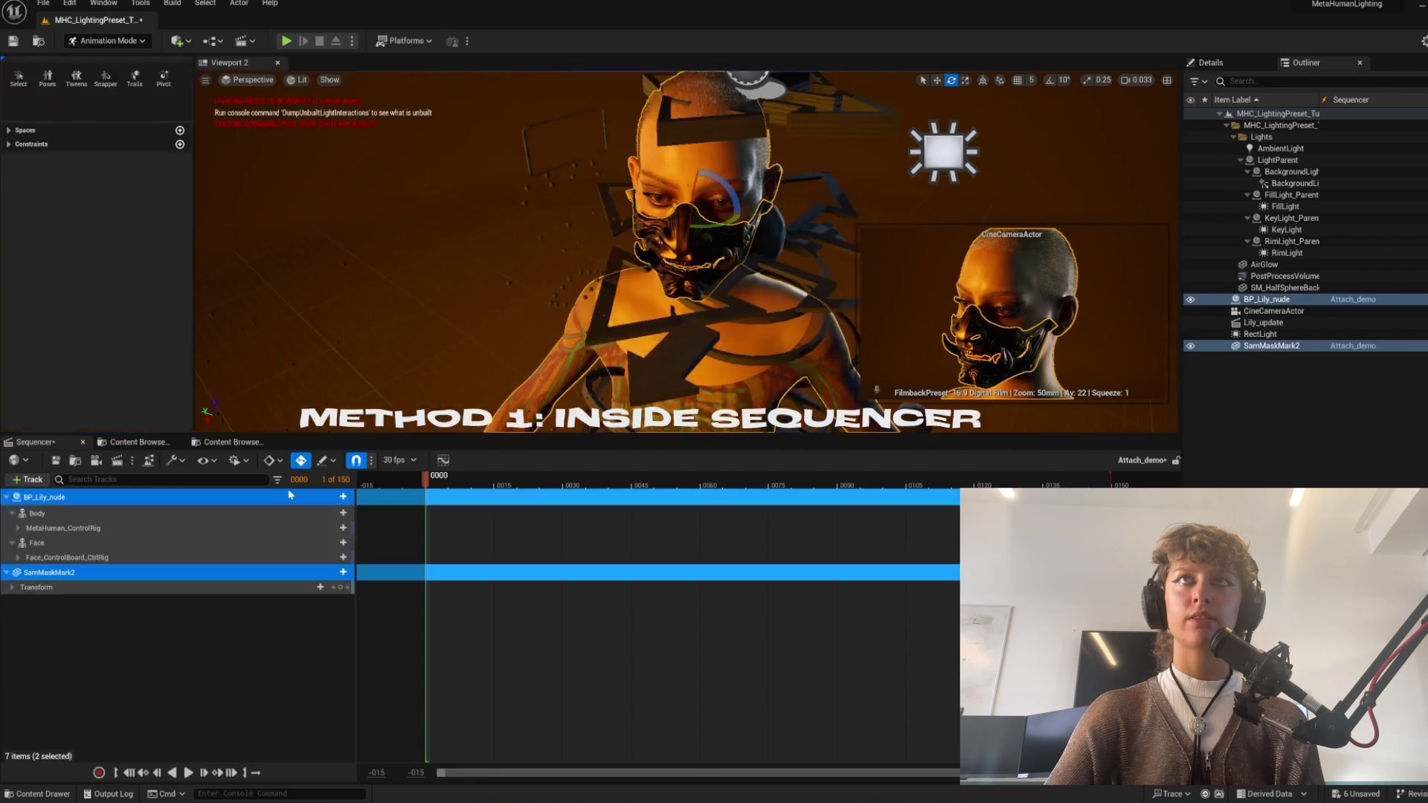
# Fine-tune the rotation of SamMaskMark2 against the face, judging the fit from the side.
pyautogui.click(484, 204)
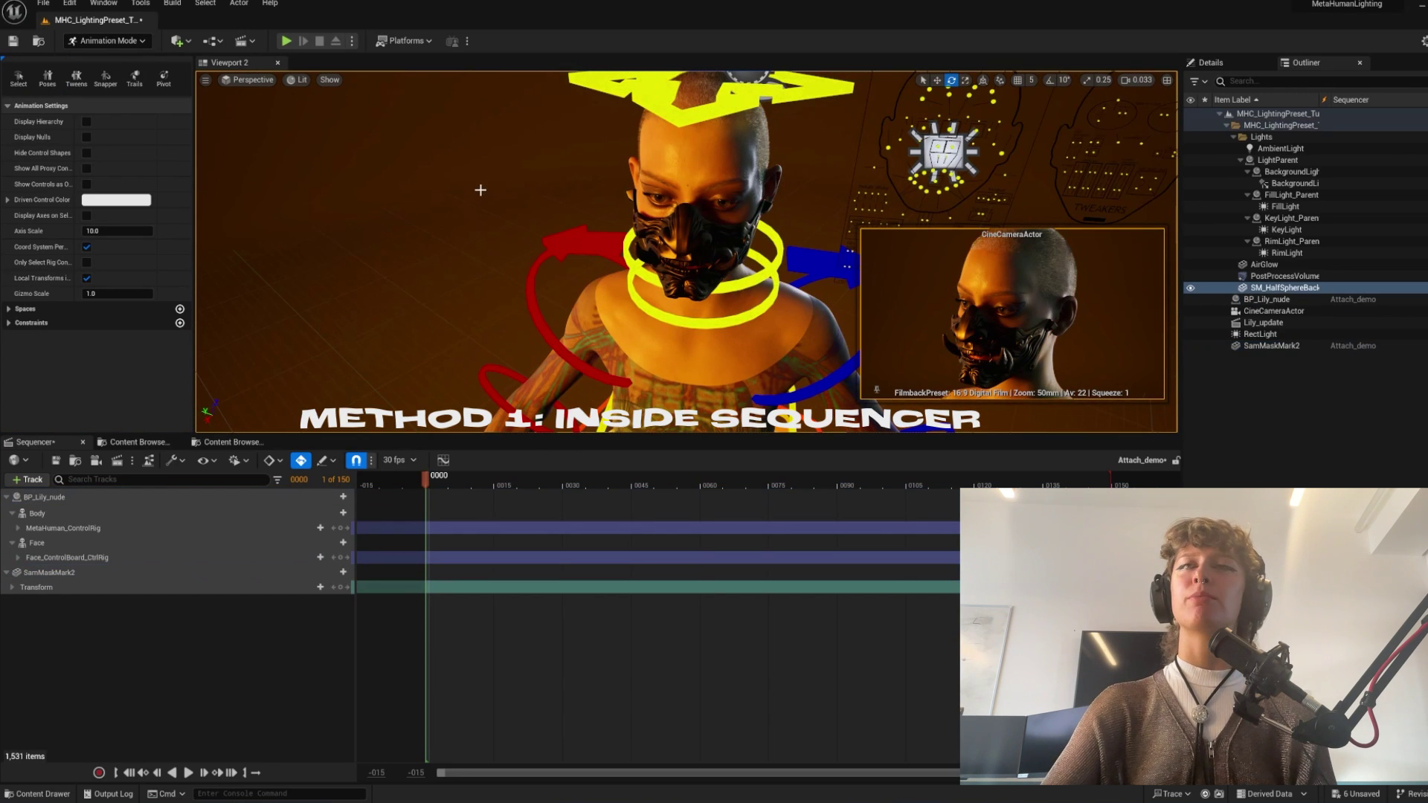
pyautogui.moveTo(479, 191); pyautogui.dragTo(565, 180, button='middle')
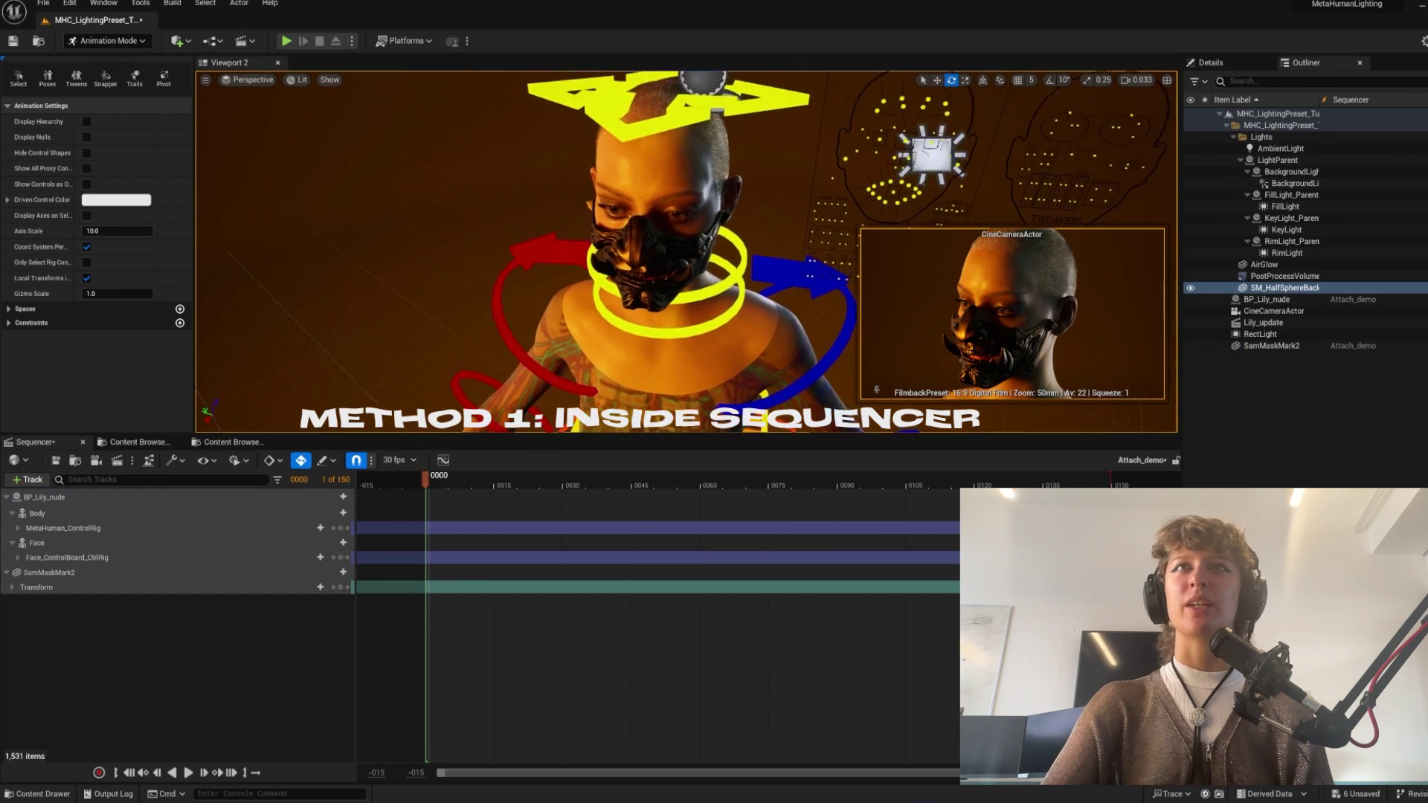
pyautogui.keyDown('alt'); pyautogui.moveTo(566, 180); pyautogui.dragTo(725, 217); pyautogui.keyUp('alt')
pyautogui.click(737, 215)
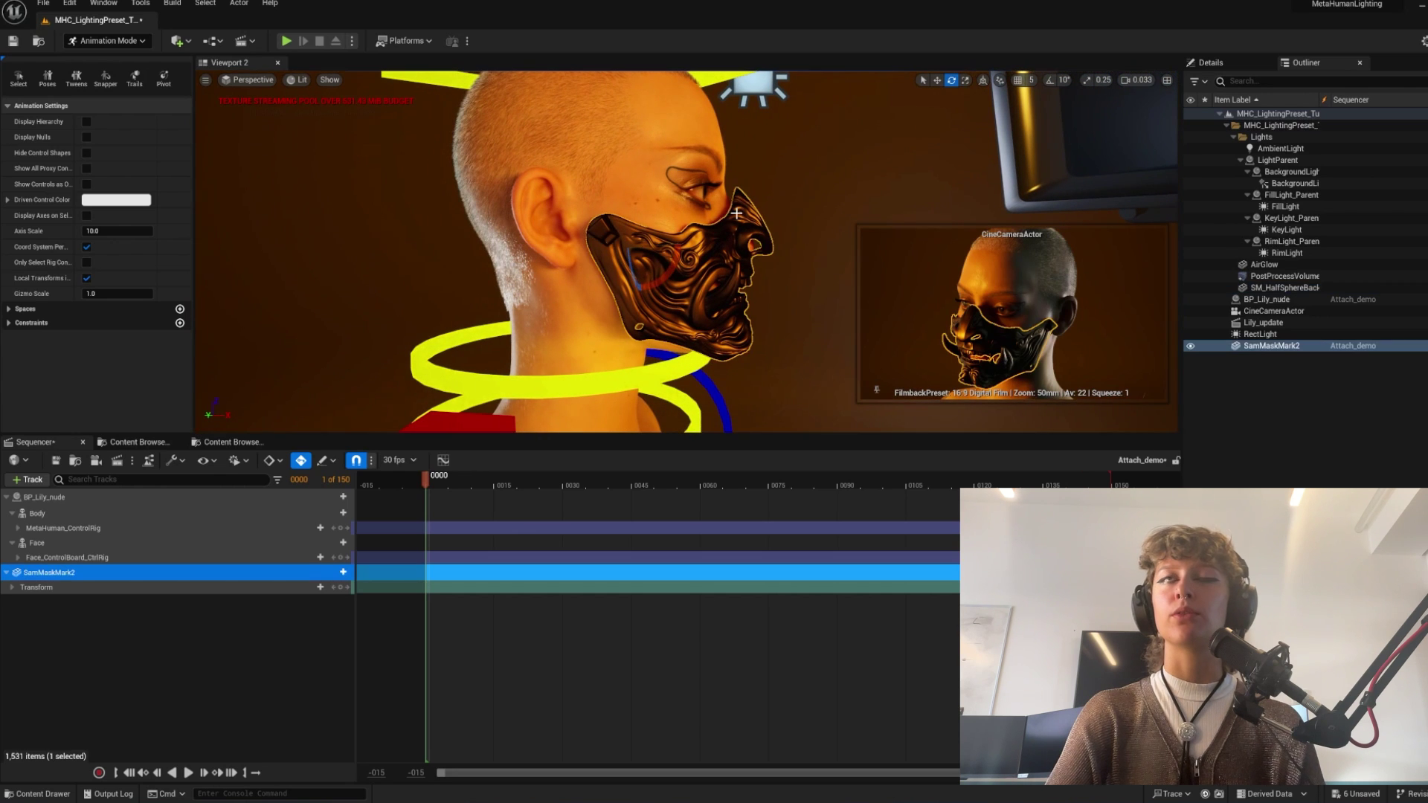
pyautogui.moveTo(638, 265); pyautogui.dragTo(638, 272)
pyautogui.click(797, 328)
pyautogui.keyDown('alt'); pyautogui.moveTo(797, 328); pyautogui.dragTo(677, 328); pyautogui.keyUp('alt')
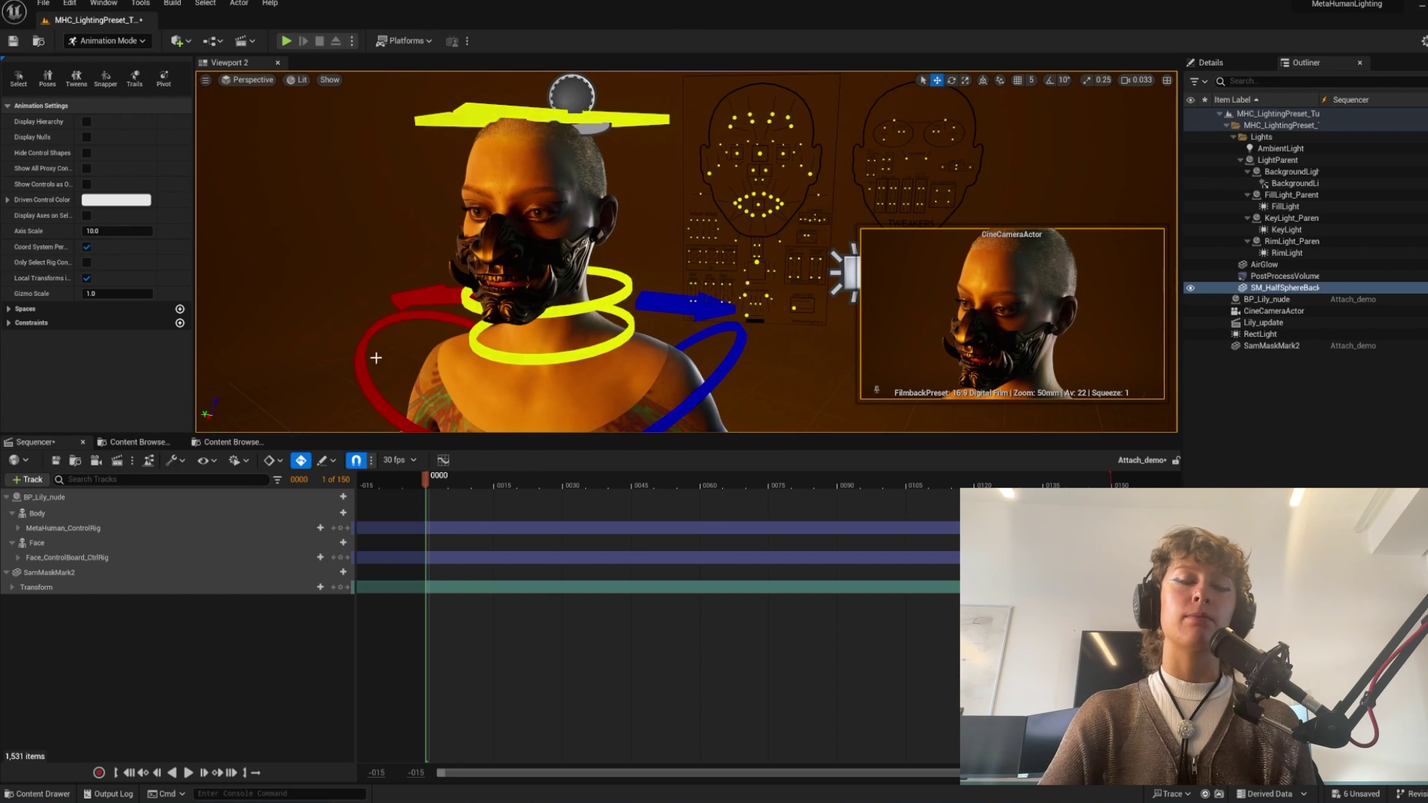
# Attach SamMaskMark2 to the head bone of BP_Lily_nude in Sequencer and extend the attach section back to frame 0.
pyautogui.moveTo(436, 484); pyautogui.dragTo(526, 514)
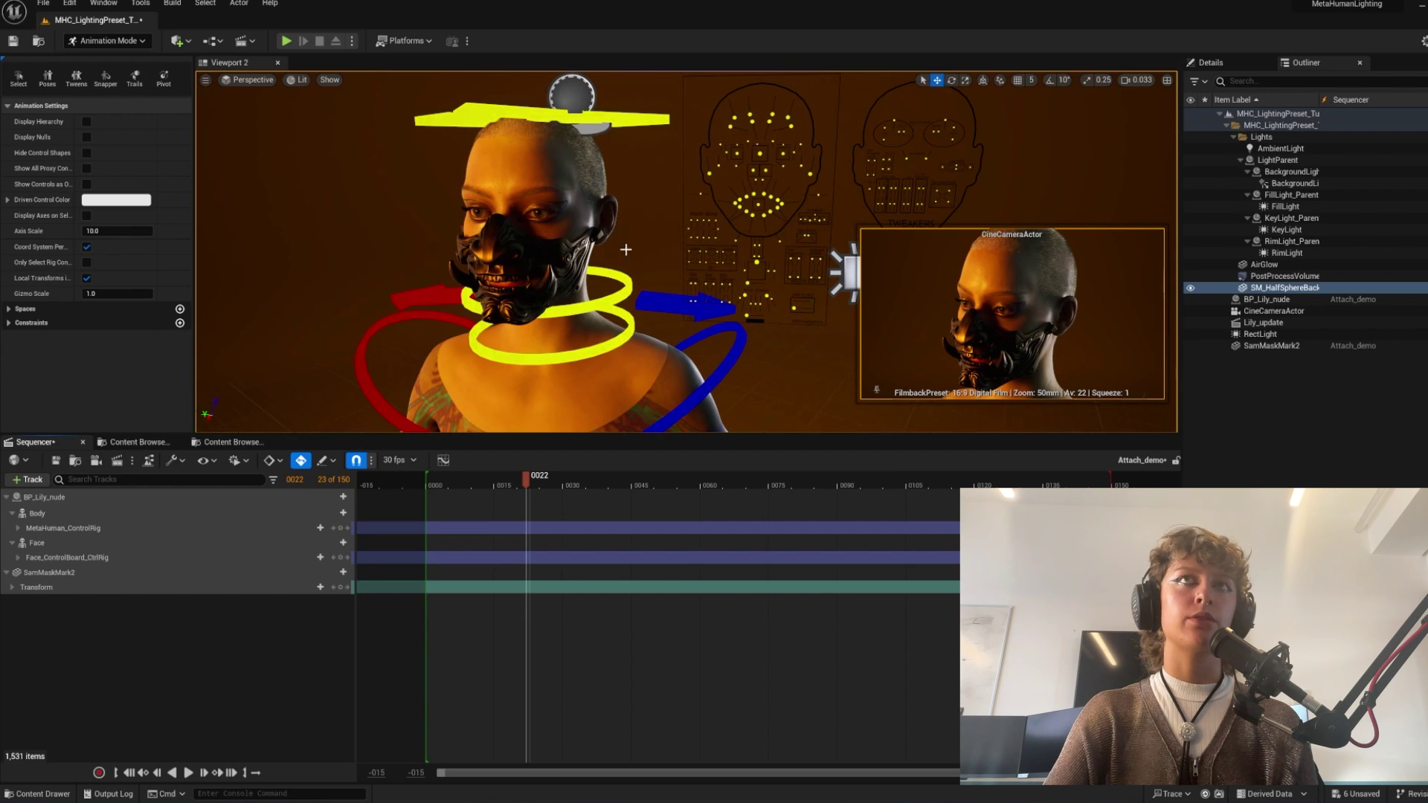
pyautogui.click(485, 250)
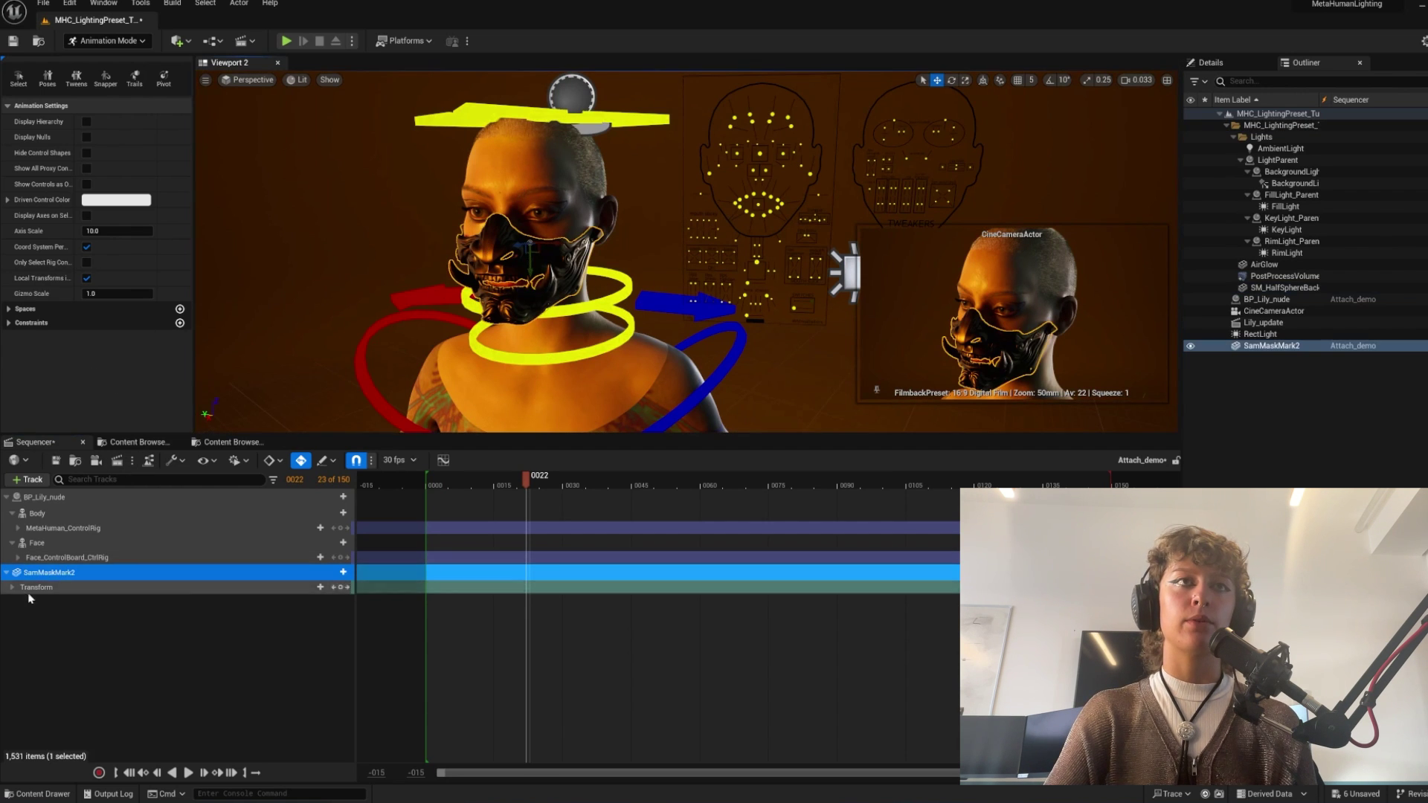
pyautogui.click(343, 572)
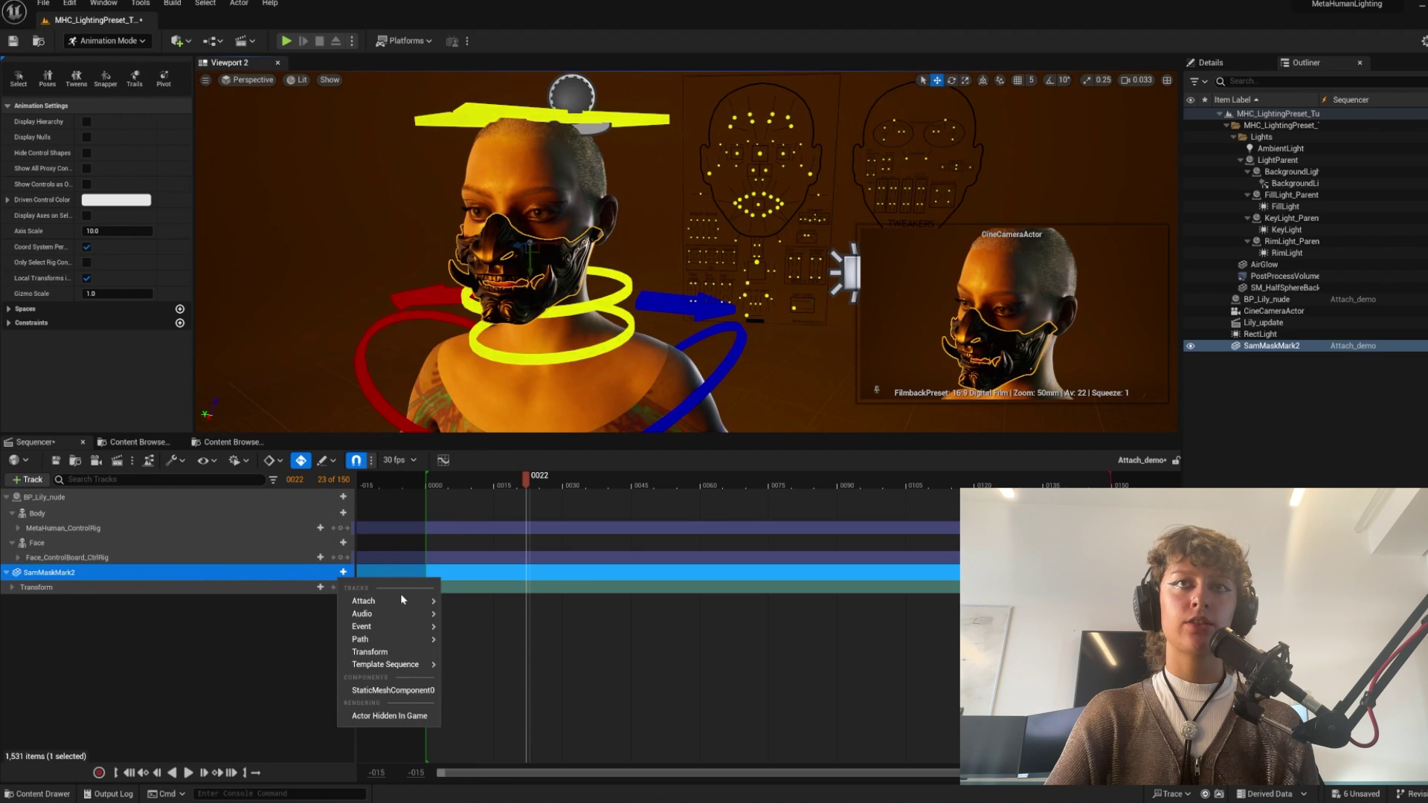
pyautogui.moveTo(406, 601)
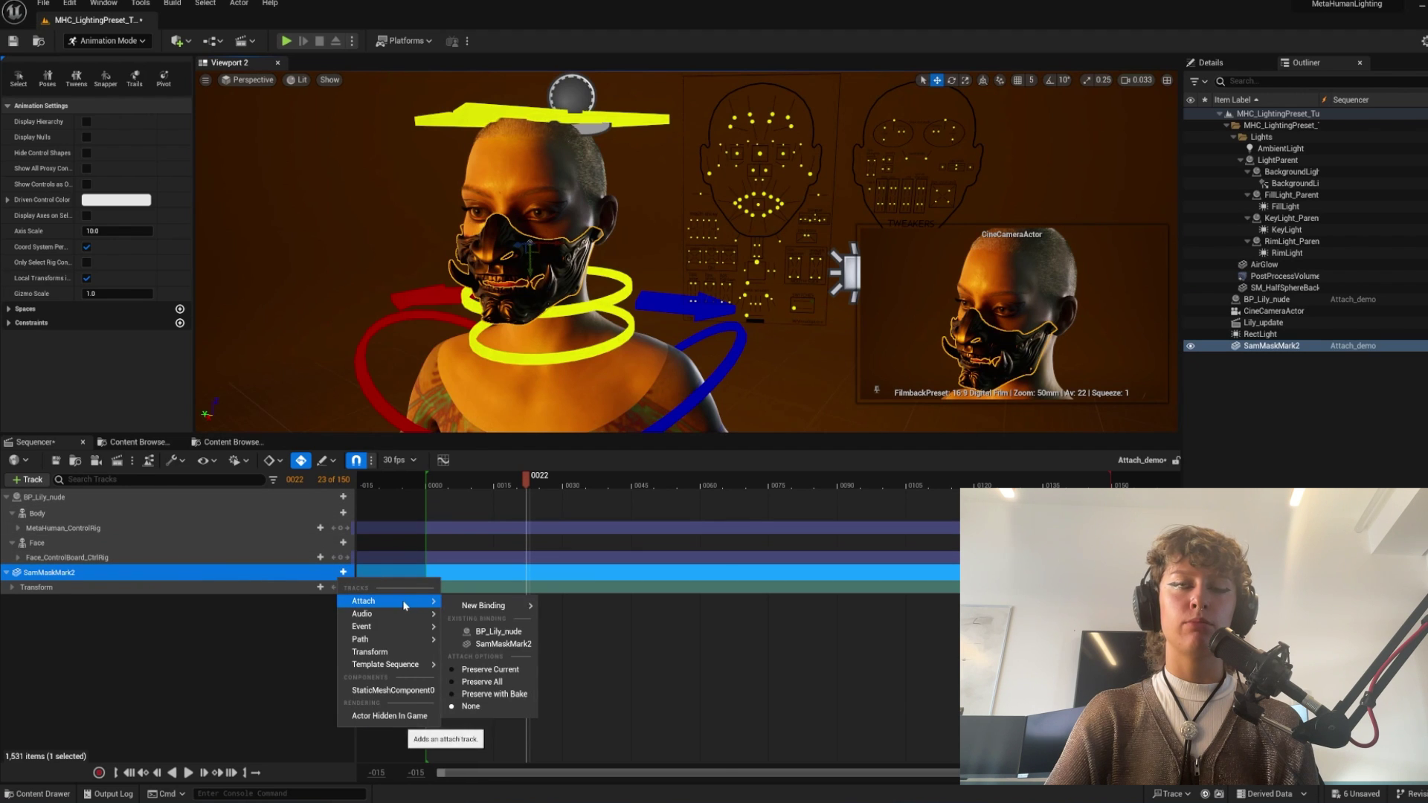
pyautogui.click(500, 631)
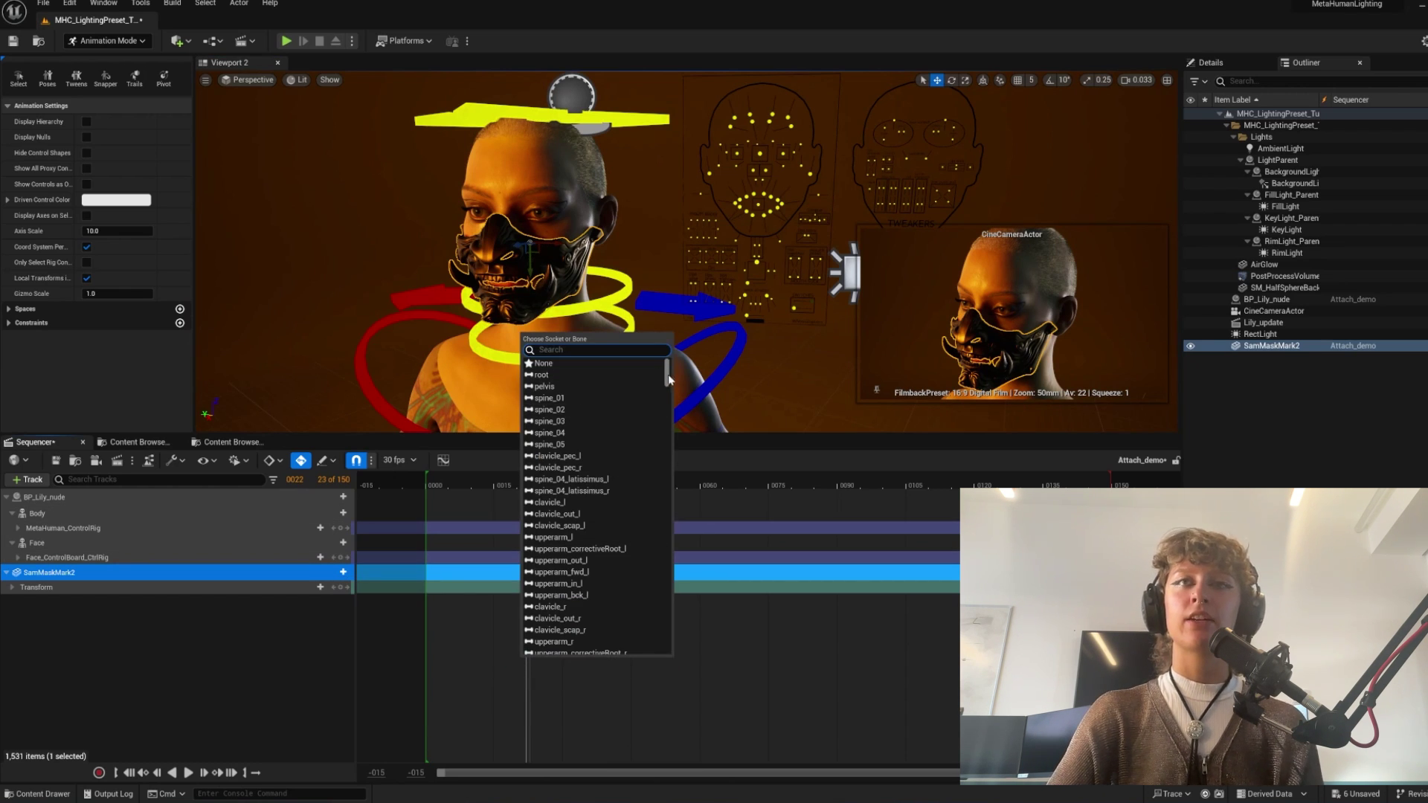
pyautogui.moveTo(668, 379)
pyautogui.mouseDown()
pyautogui.moveTo(685, 530)
pyautogui.moveTo(669, 644)
pyautogui.moveTo(645, 371)
pyautogui.mouseUp()
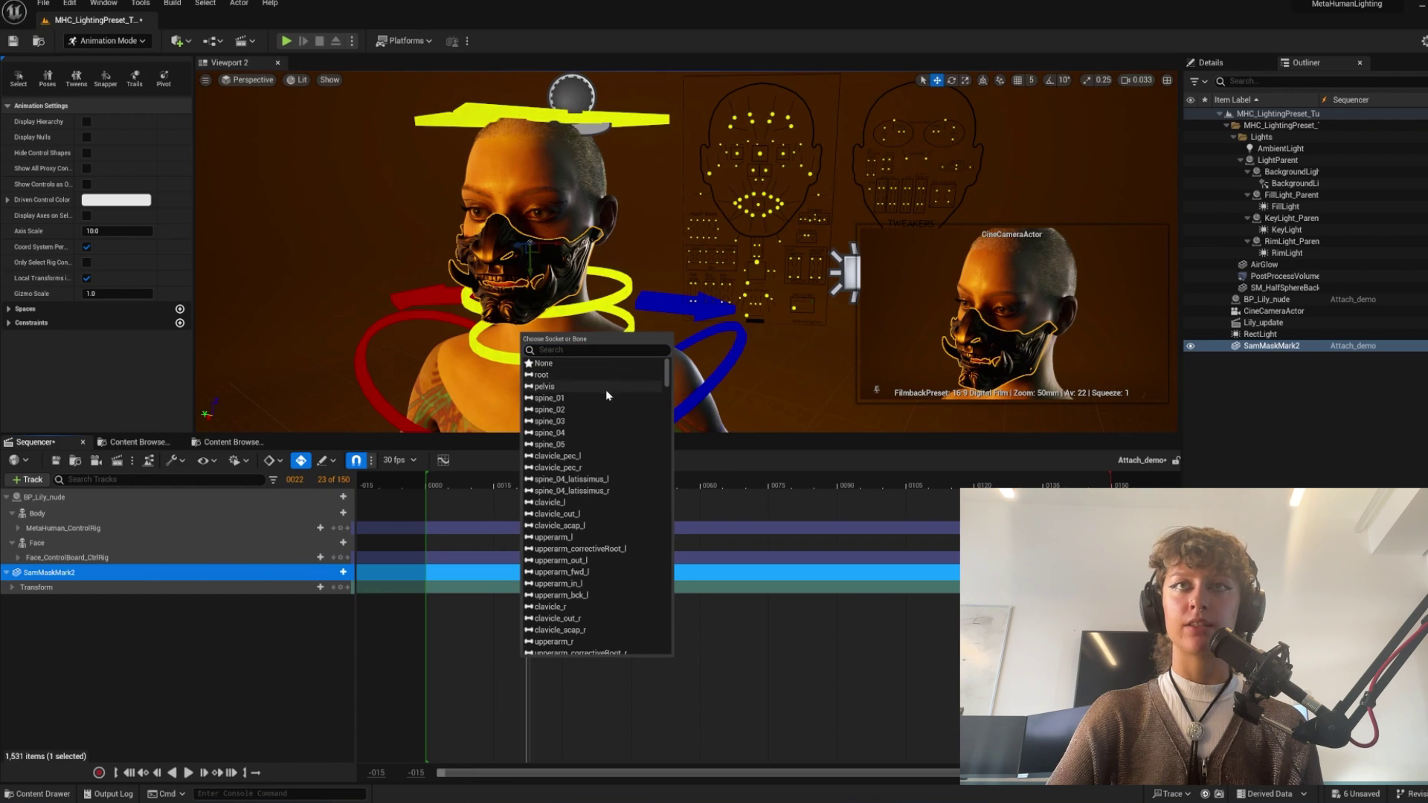
pyautogui.scroll(-4, 604, 400)
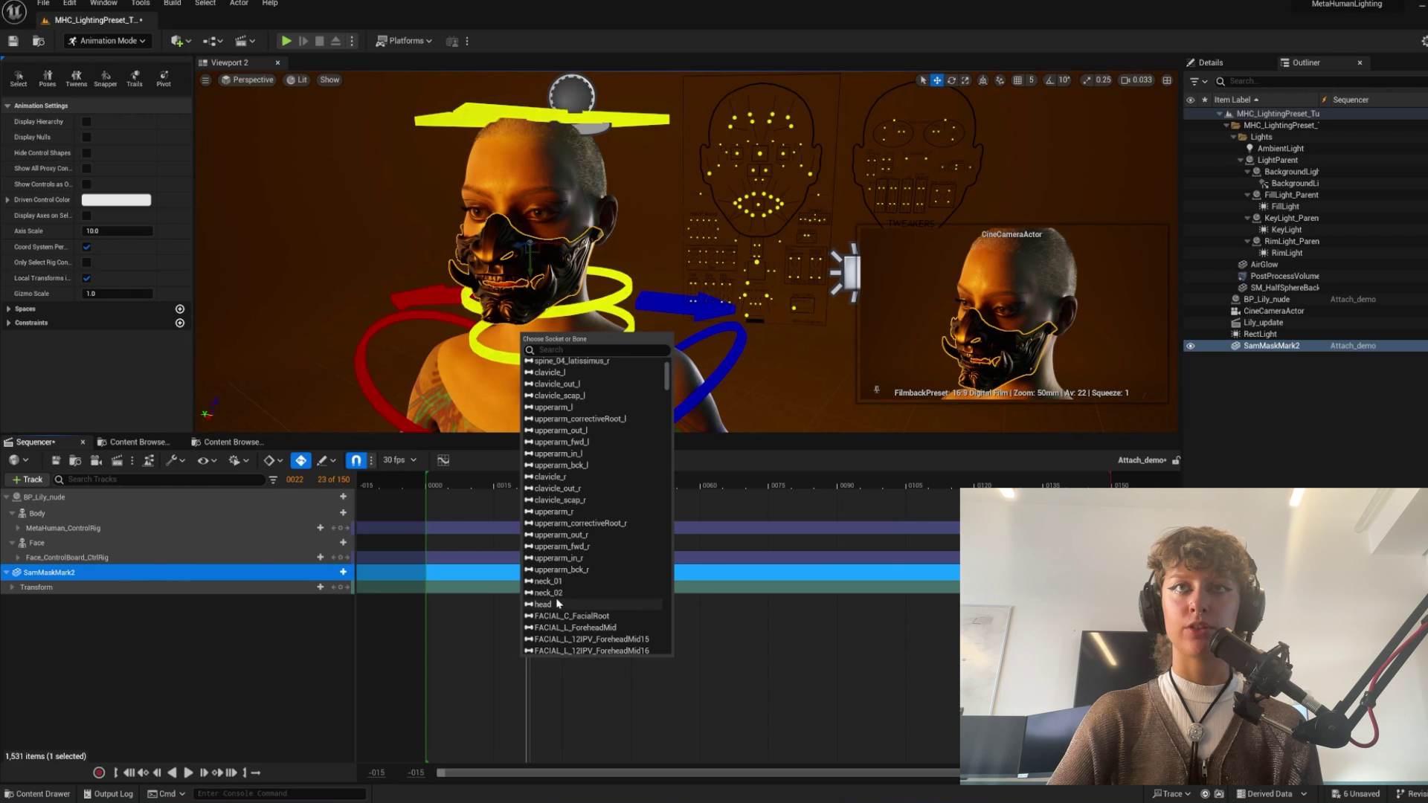
pyautogui.click(556, 605)
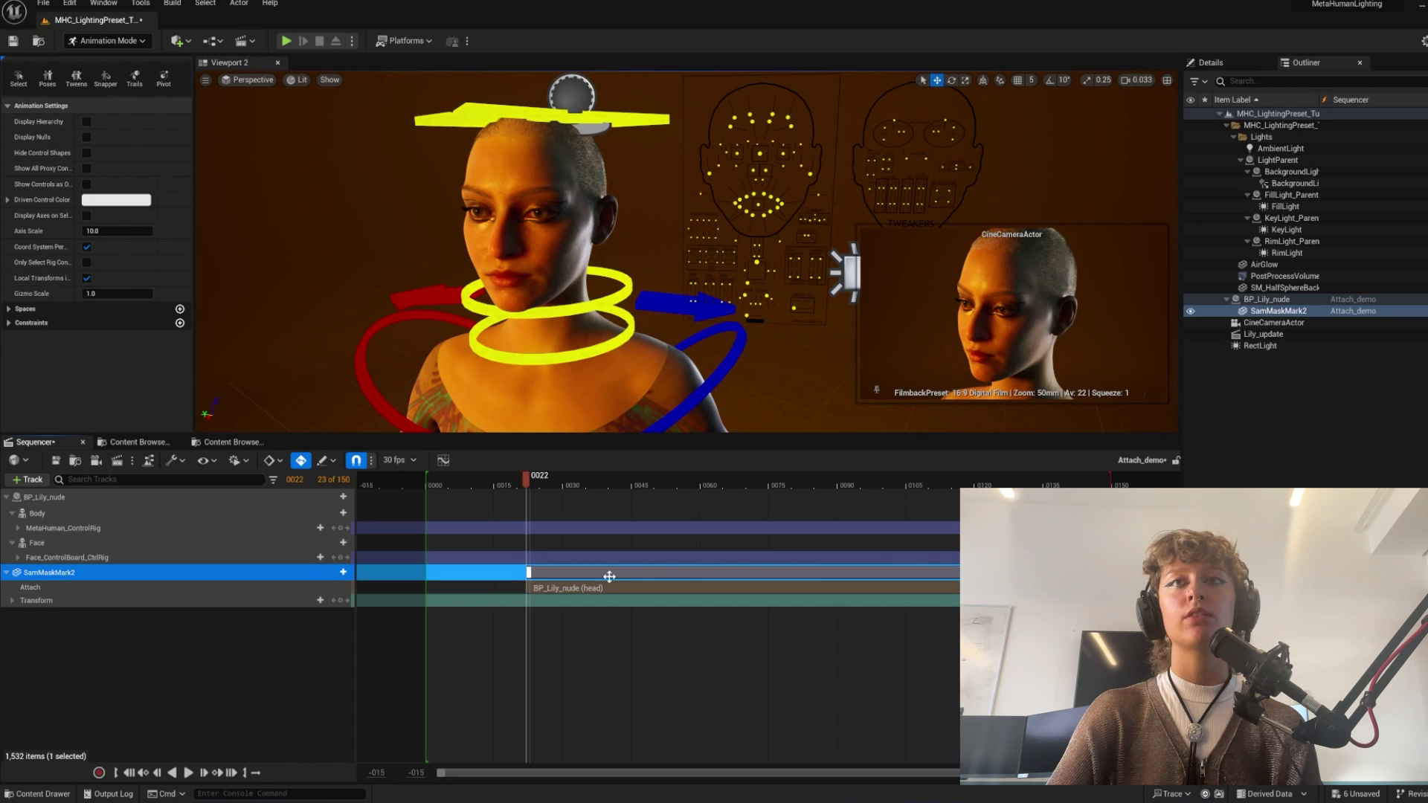
pyautogui.moveTo(651, 573); pyautogui.dragTo(550, 582)
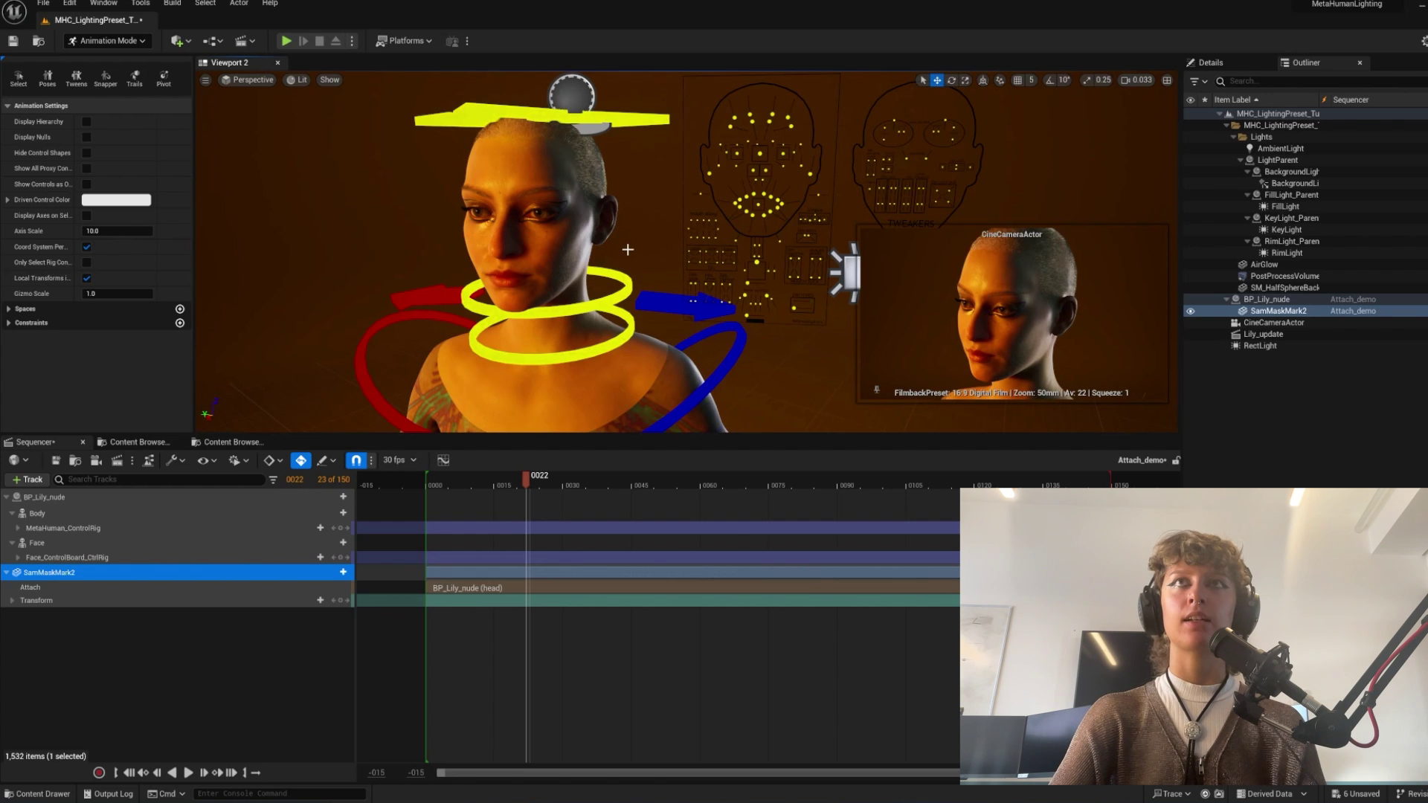
# Find the displaced SamMaskMark2 in the viewport, then move and rotate it back onto the character's face.
pyautogui.press('f')
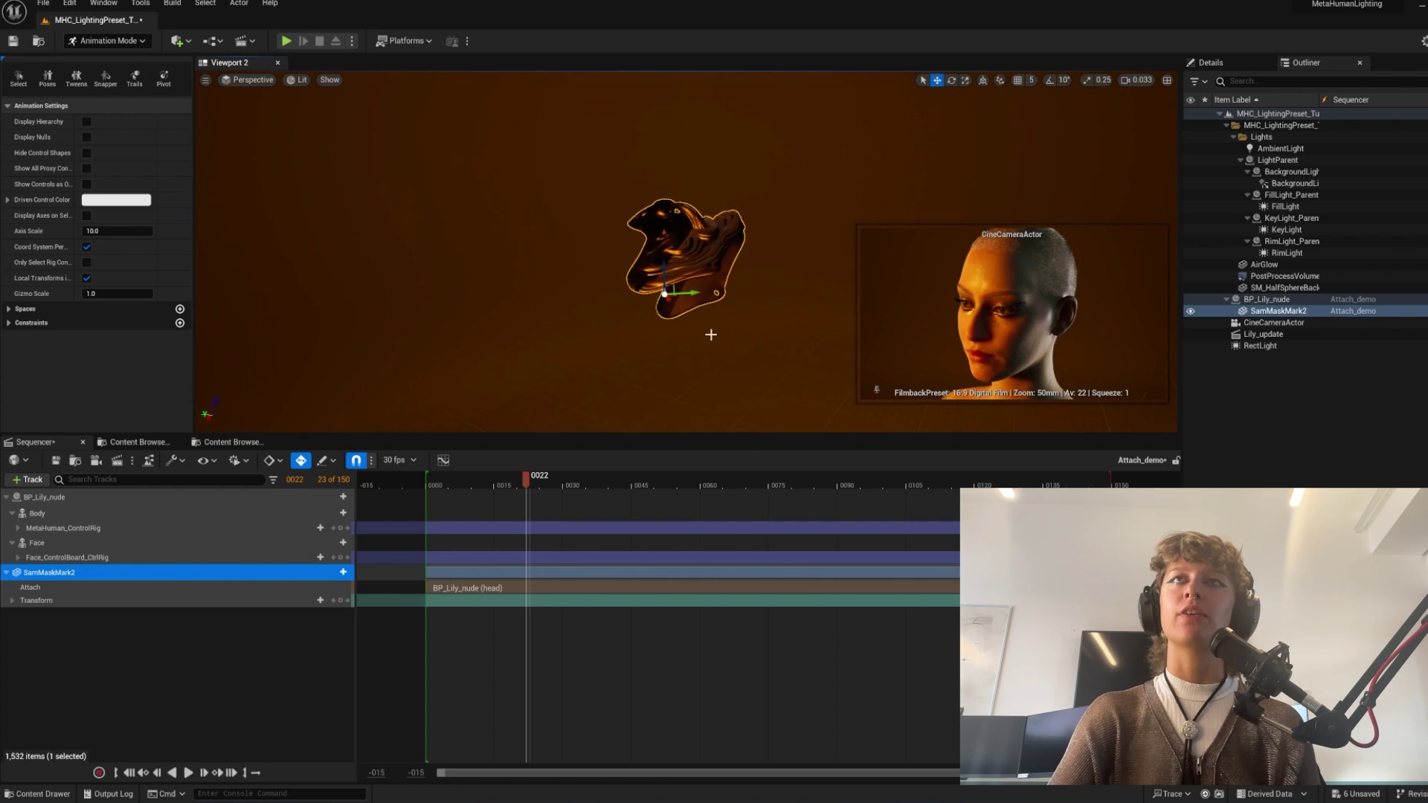
pyautogui.moveTo(686, 251)
pyautogui.keyDown('alt'); pyautogui.mouseDown()
pyautogui.moveTo(520, 251)
pyautogui.moveTo(506, 268)
pyautogui.moveTo(714, 238)
pyautogui.moveTo(686, 251)
pyautogui.mouseUp(); pyautogui.keyUp('alt')
pyautogui.press('e')
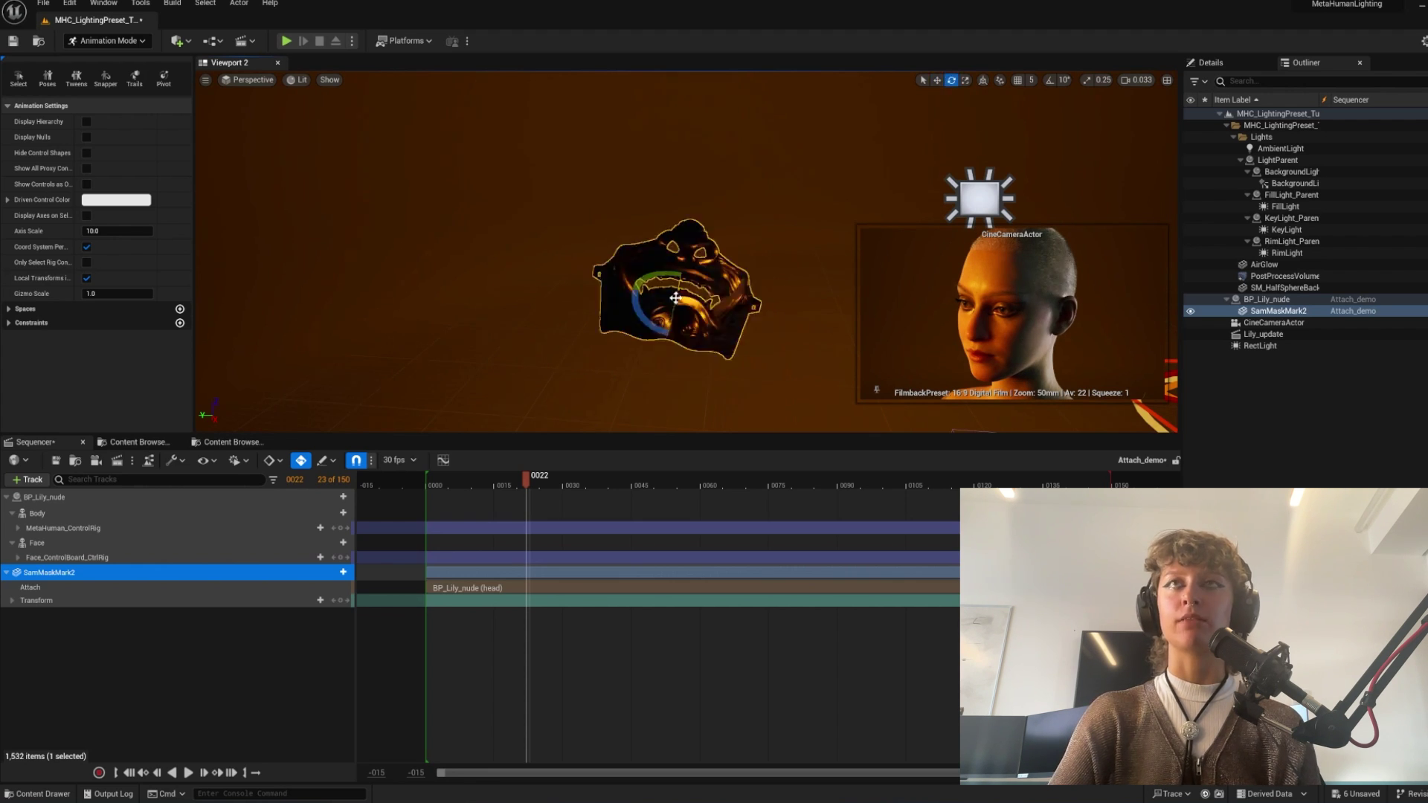
pyautogui.moveTo(646, 290); pyautogui.dragTo(637, 327, button='right')
pyautogui.press('w')
pyautogui.moveTo(637, 327); pyautogui.dragTo(511, 171)
pyautogui.keyDown('alt'); pyautogui.moveTo(511, 171); pyautogui.dragTo(525, 195); pyautogui.keyUp('alt')
pyautogui.moveTo(525, 194)
pyautogui.keyDown('alt'); pyautogui.mouseDown()
pyautogui.moveTo(638, 223)
pyautogui.moveTo(521, 216)
pyautogui.mouseUp(); pyautogui.keyUp('alt')
pyautogui.press('e')
pyautogui.click(983, 80)
pyautogui.click(825, 179)
pyautogui.press('w')
pyautogui.keyDown('alt'); pyautogui.moveTo(826, 178); pyautogui.dragTo(707, 197); pyautogui.keyUp('alt')
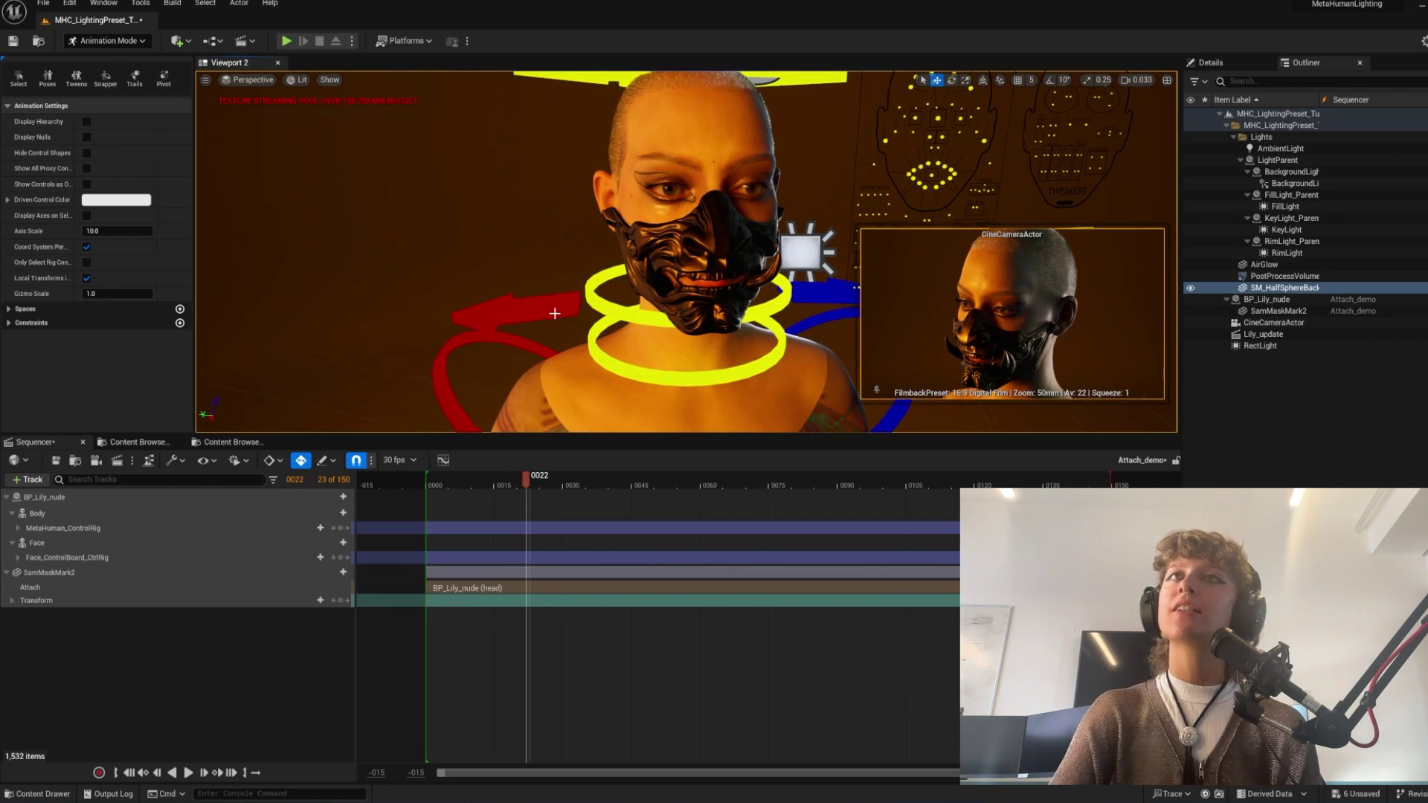
# Try rotating the character's head_ctrl control to test whether the mask follows, and undo the rotation.
pyautogui.scroll(-3, 552, 316)
pyautogui.moveTo(526, 316); pyautogui.dragTo(430, 315, button='middle')
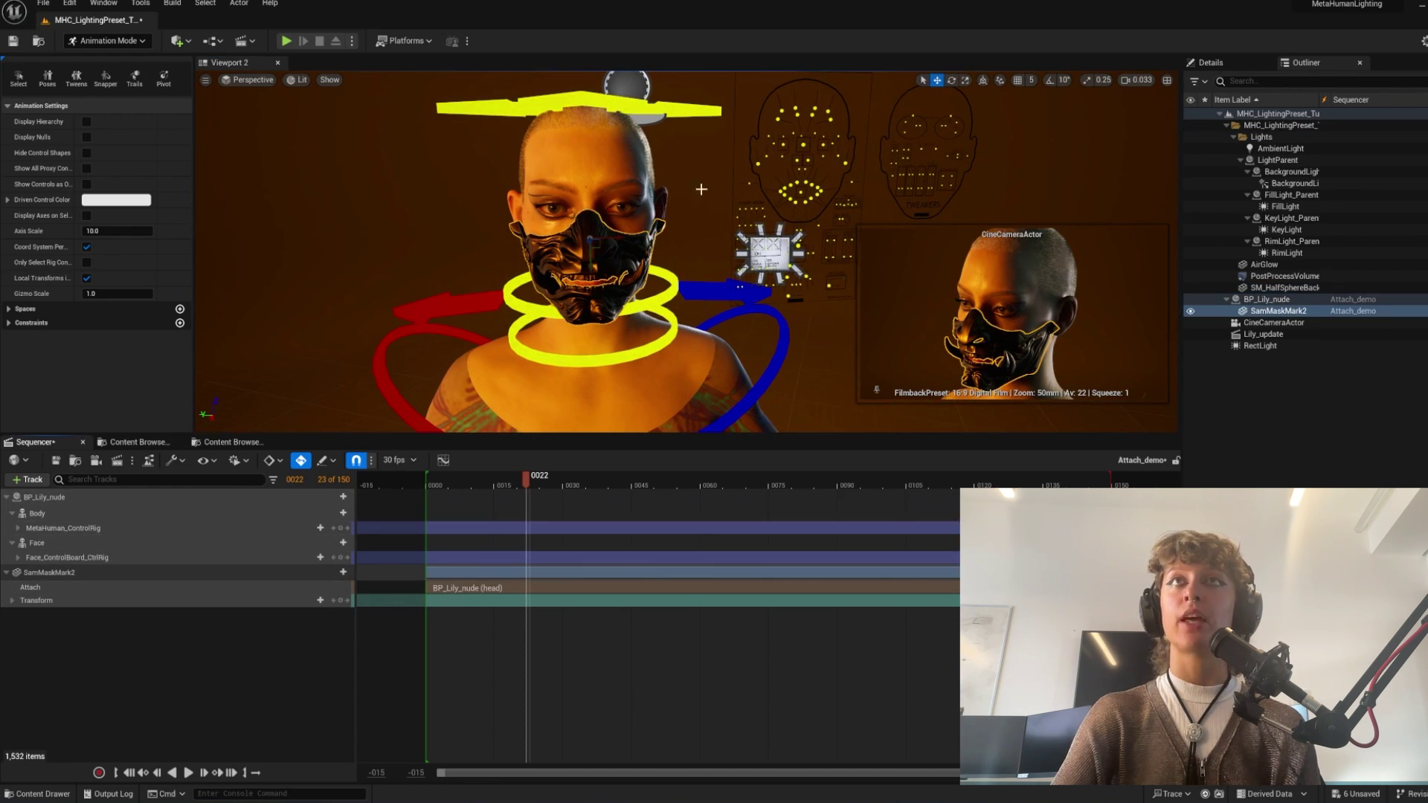
pyautogui.click(631, 117)
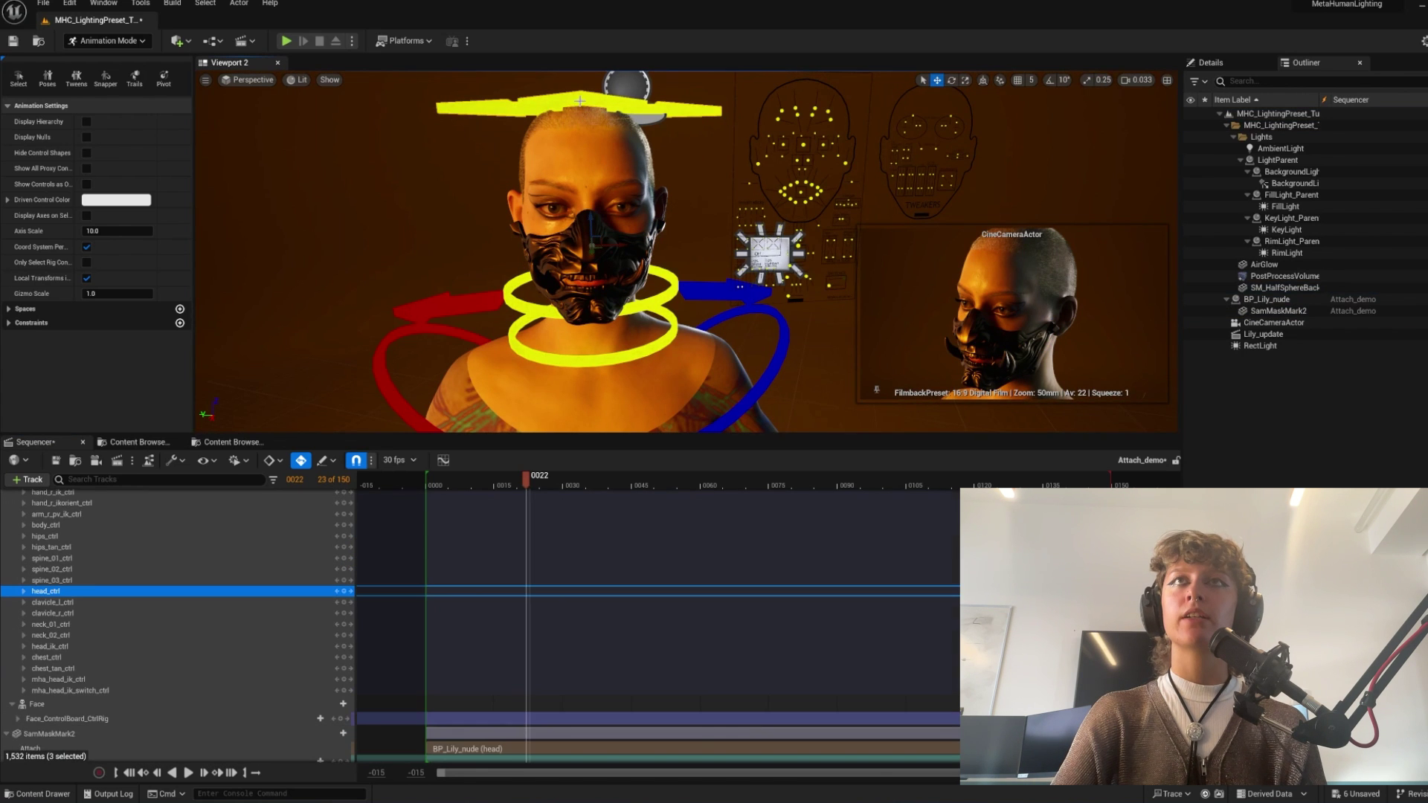
pyautogui.moveTo(605, 253)
pyautogui.mouseDown()
pyautogui.moveTo(484, 257)
pyautogui.moveTo(649, 254)
pyautogui.moveTo(599, 254)
pyautogui.mouseUp()
pyautogui.hotkey('ctrl', 'z')
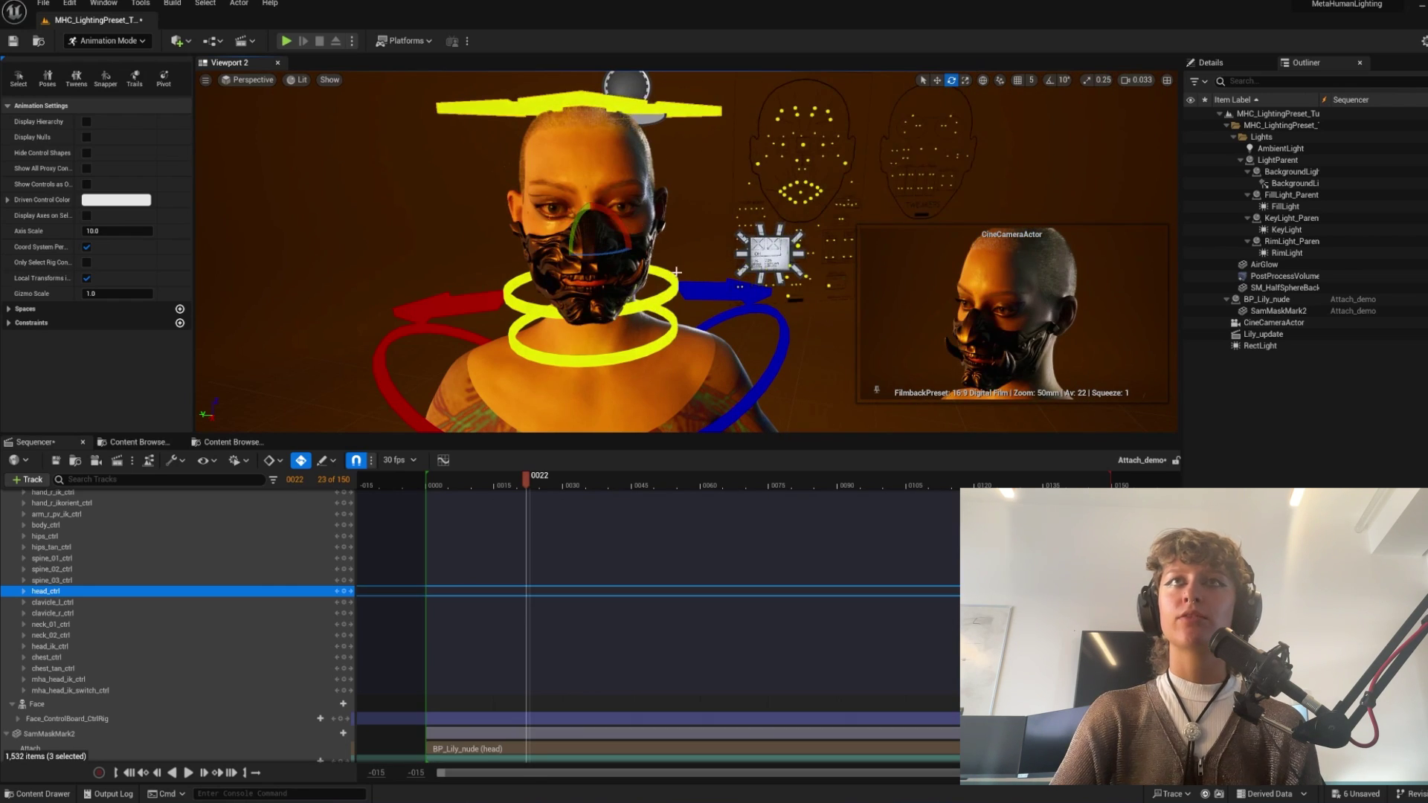
# Pick the CTRL_C_mouth control and the CTRL_C_jaw control on the face control board.
pyautogui.moveTo(682, 275); pyautogui.dragTo(580, 255, button='right')
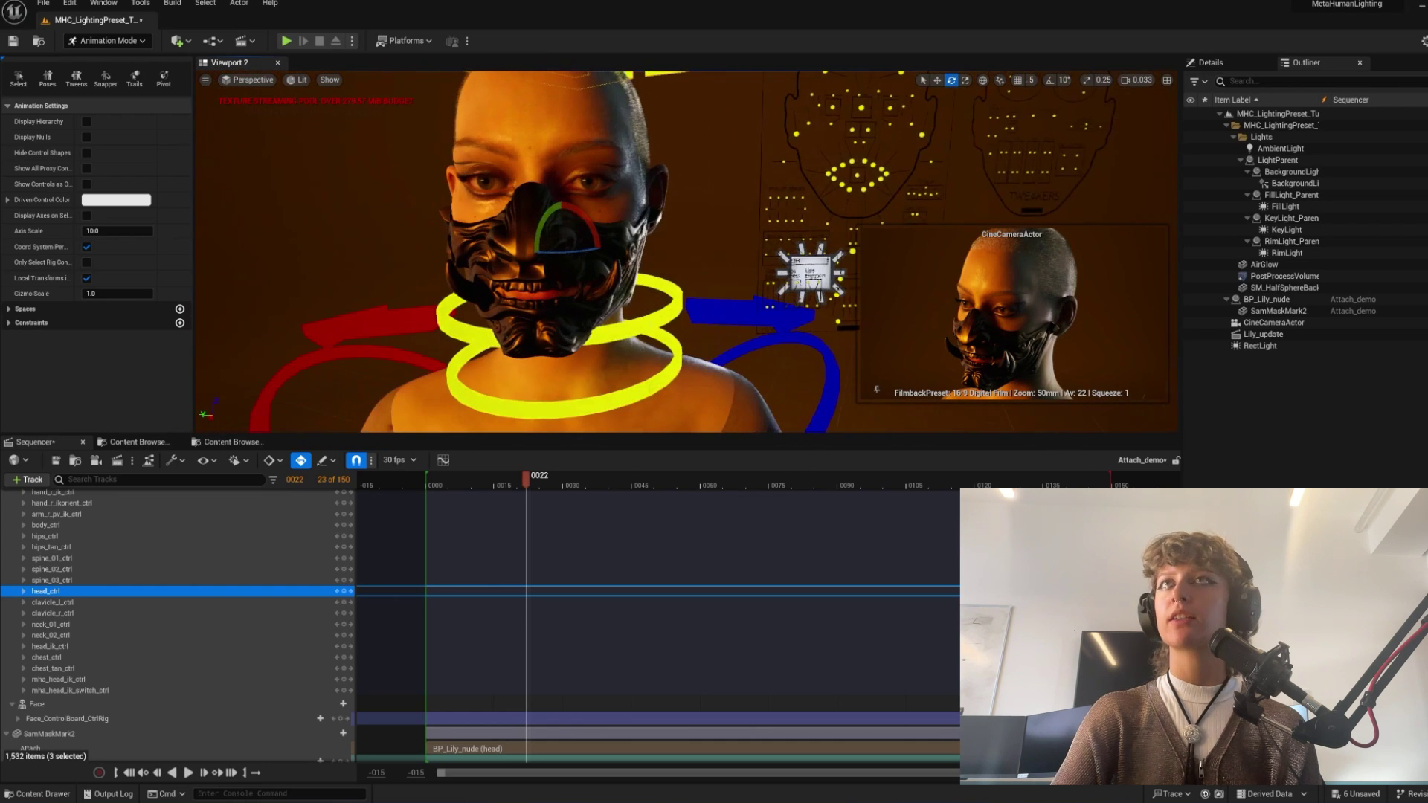
pyautogui.click(871, 174)
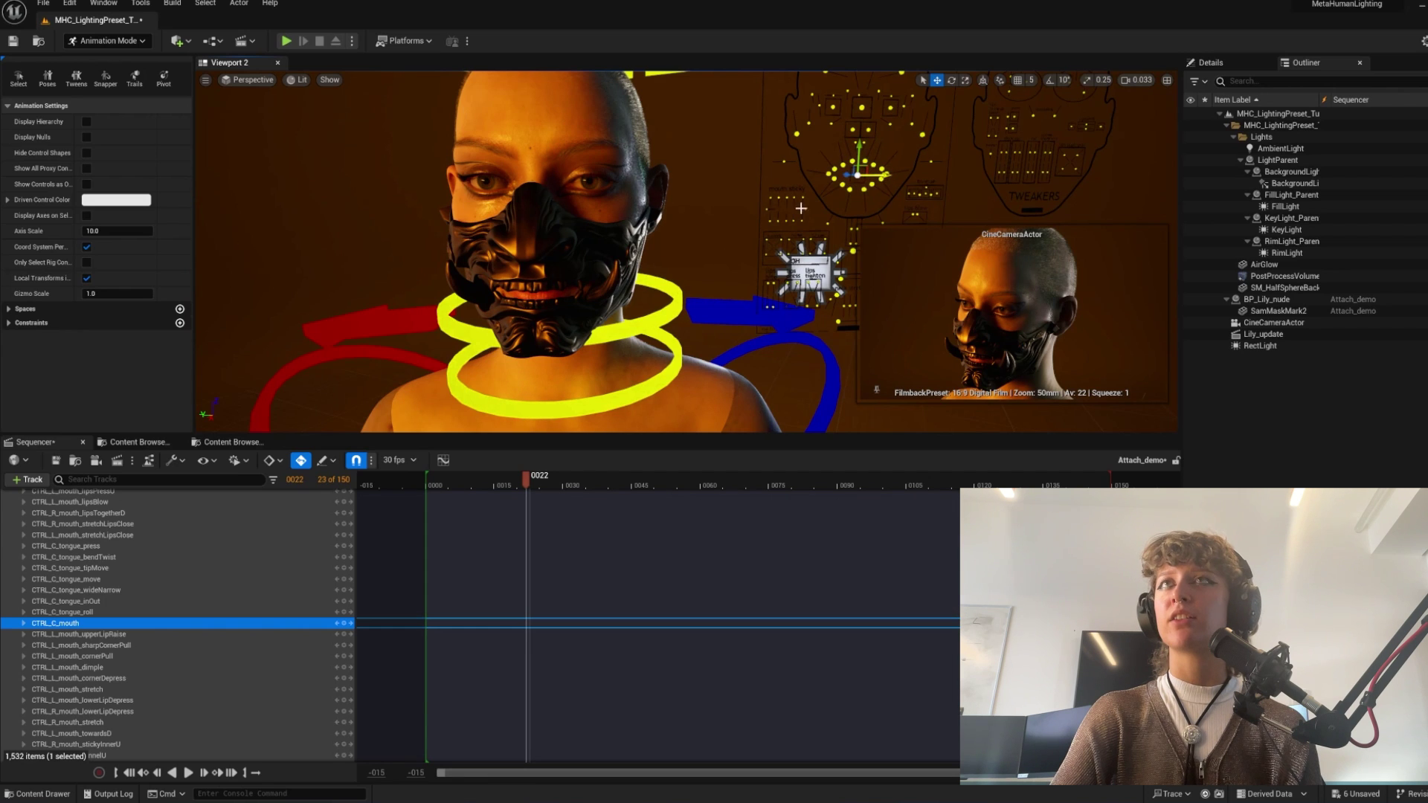
pyautogui.click(860, 206)
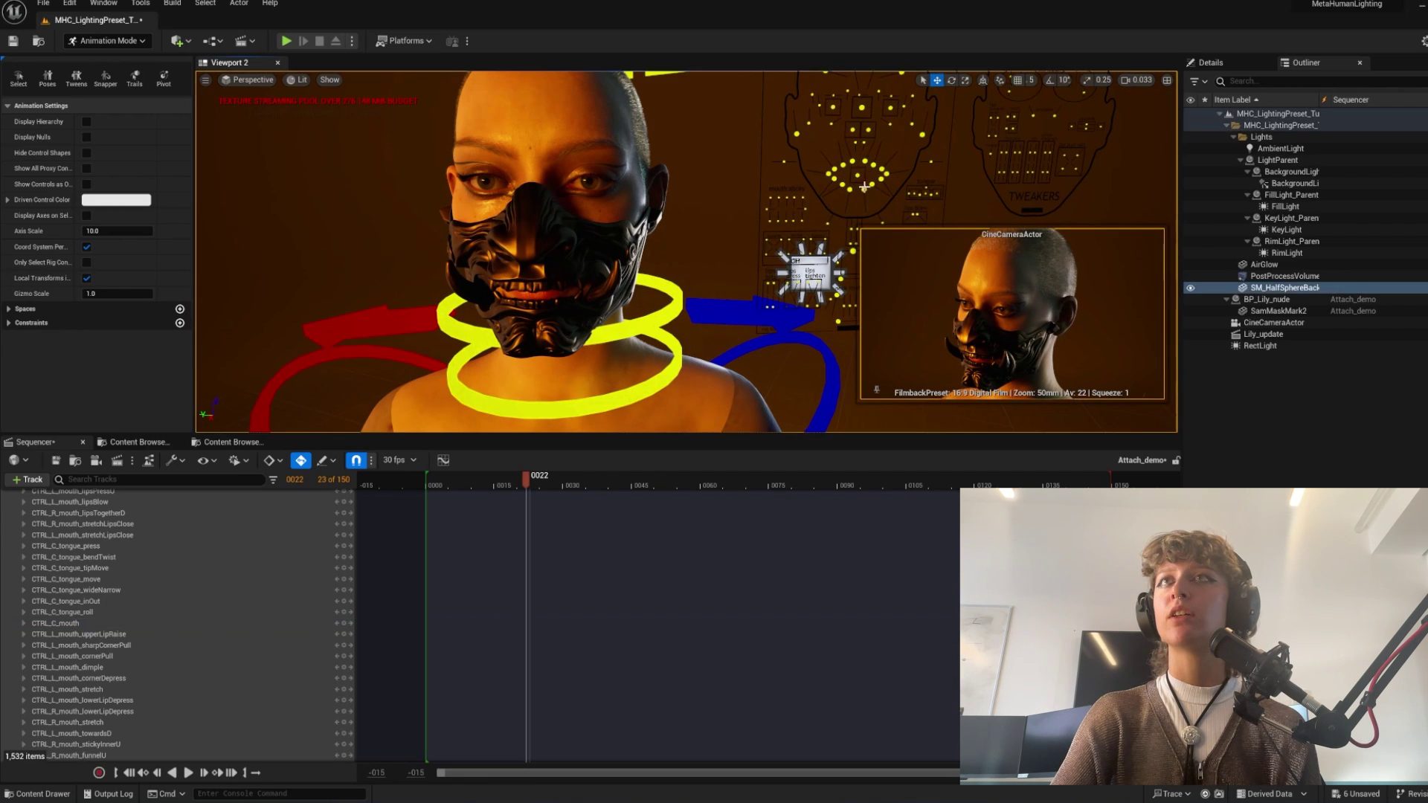
pyautogui.click(854, 252)
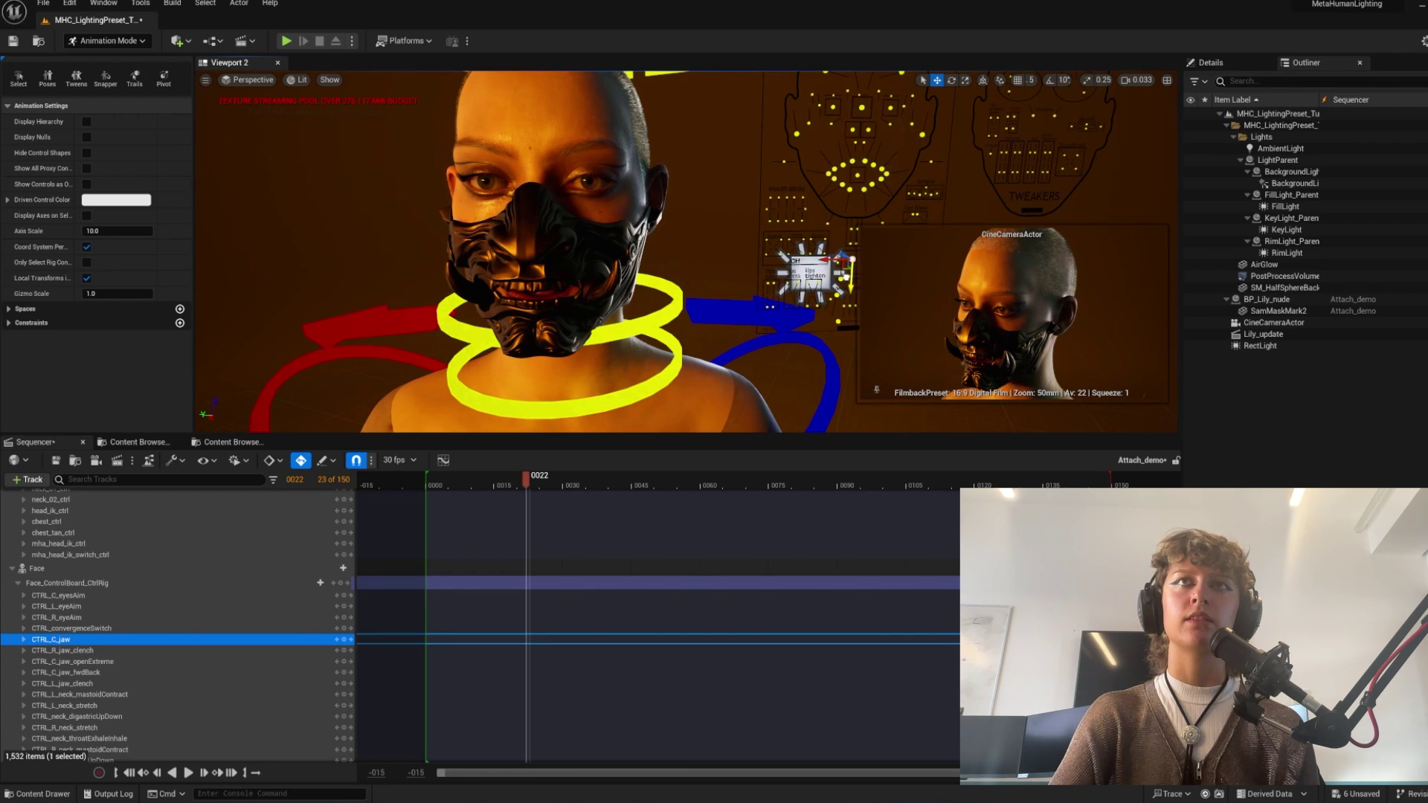
# Test the mask attachment again from the front with another trial rotation of head_ctrl, and undo it.
pyautogui.moveTo(686, 251)
pyautogui.keyDown('alt'); pyautogui.mouseDown()
pyautogui.moveTo(521, 251)
pyautogui.moveTo(686, 252)
pyautogui.mouseUp(); pyautogui.keyUp('alt')
pyautogui.scroll(-5, 686, 252)
pyautogui.scroll(3, 584, 242)
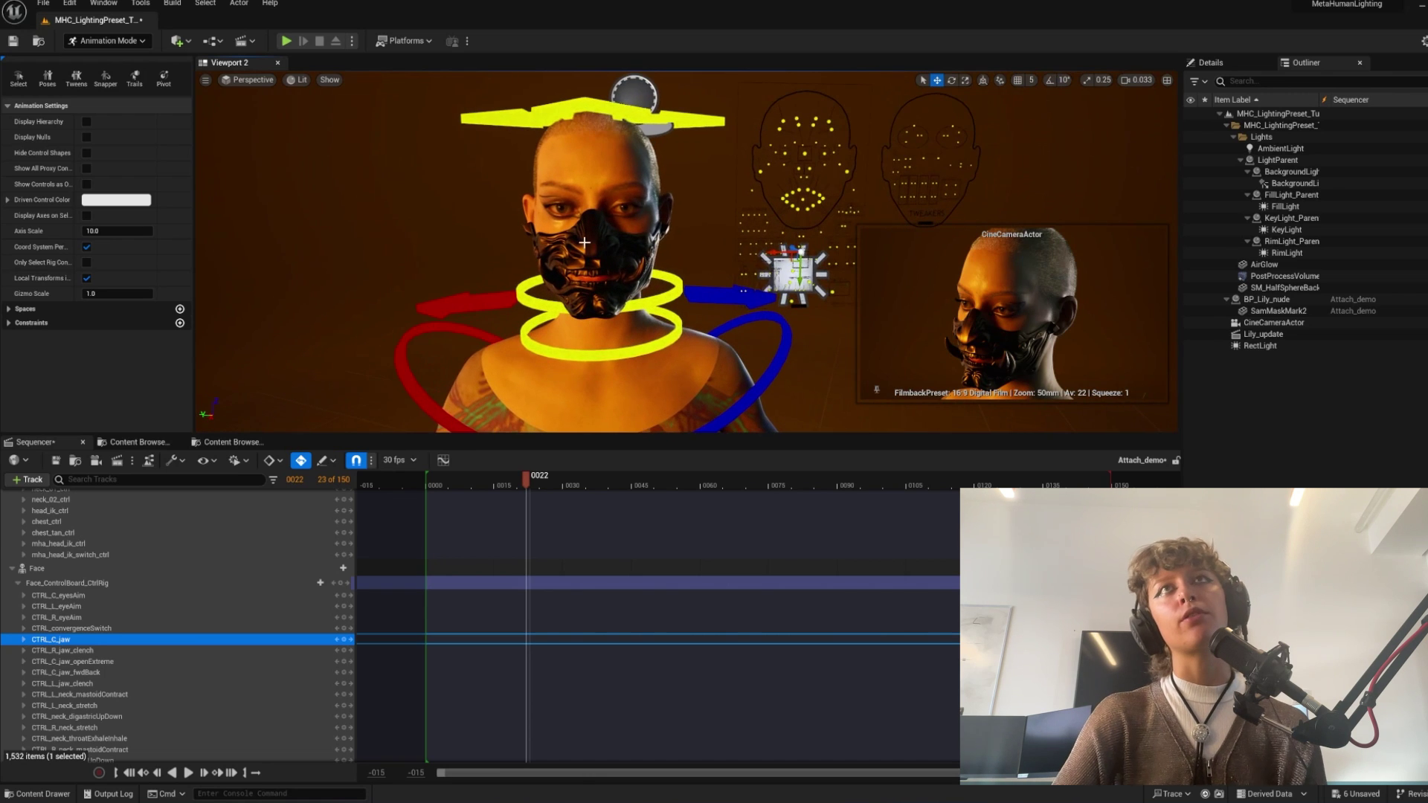
pyautogui.click(610, 108)
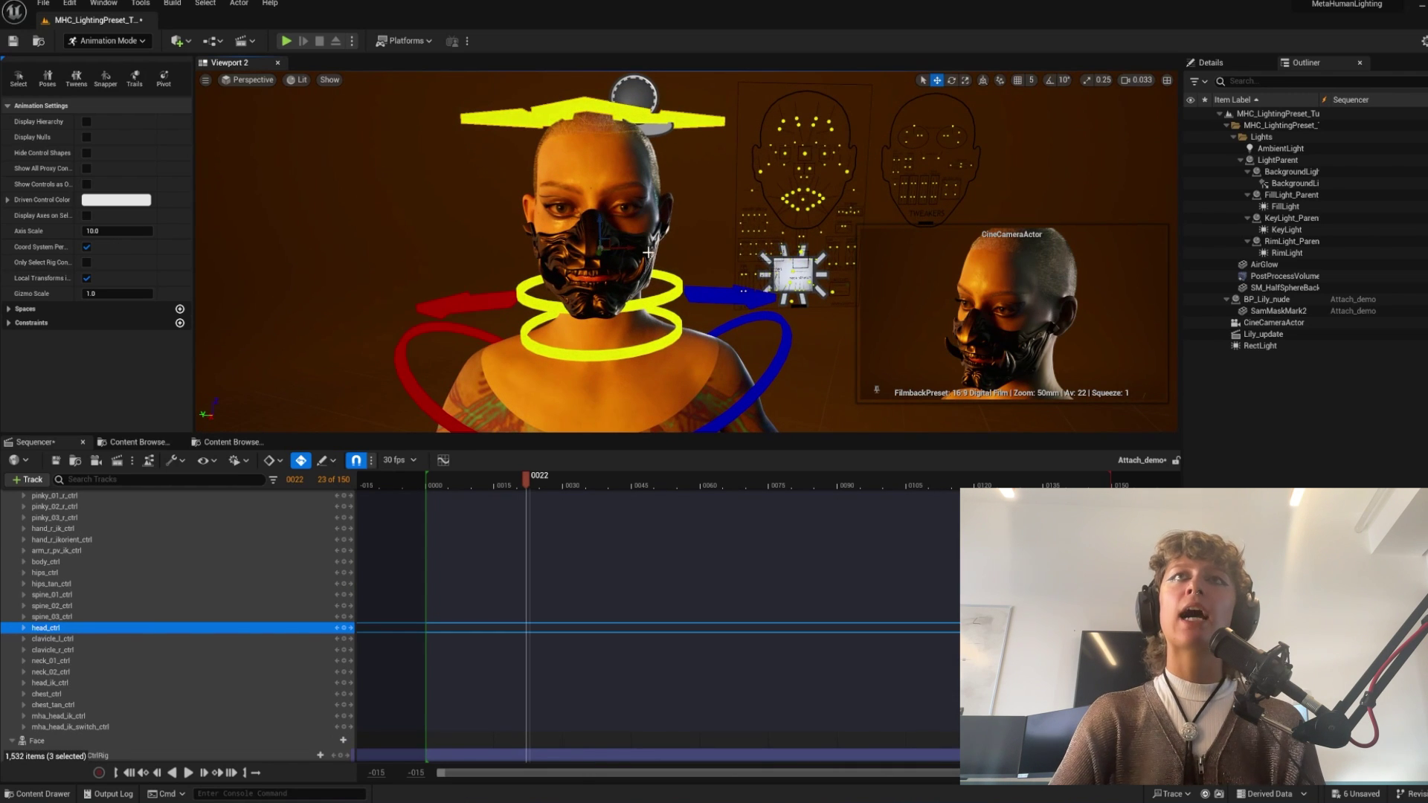
pyautogui.moveTo(622, 248)
pyautogui.mouseDown()
pyautogui.moveTo(542, 257)
pyautogui.moveTo(617, 249)
pyautogui.mouseUp()
pyautogui.hotkey('ctrl', 'z')
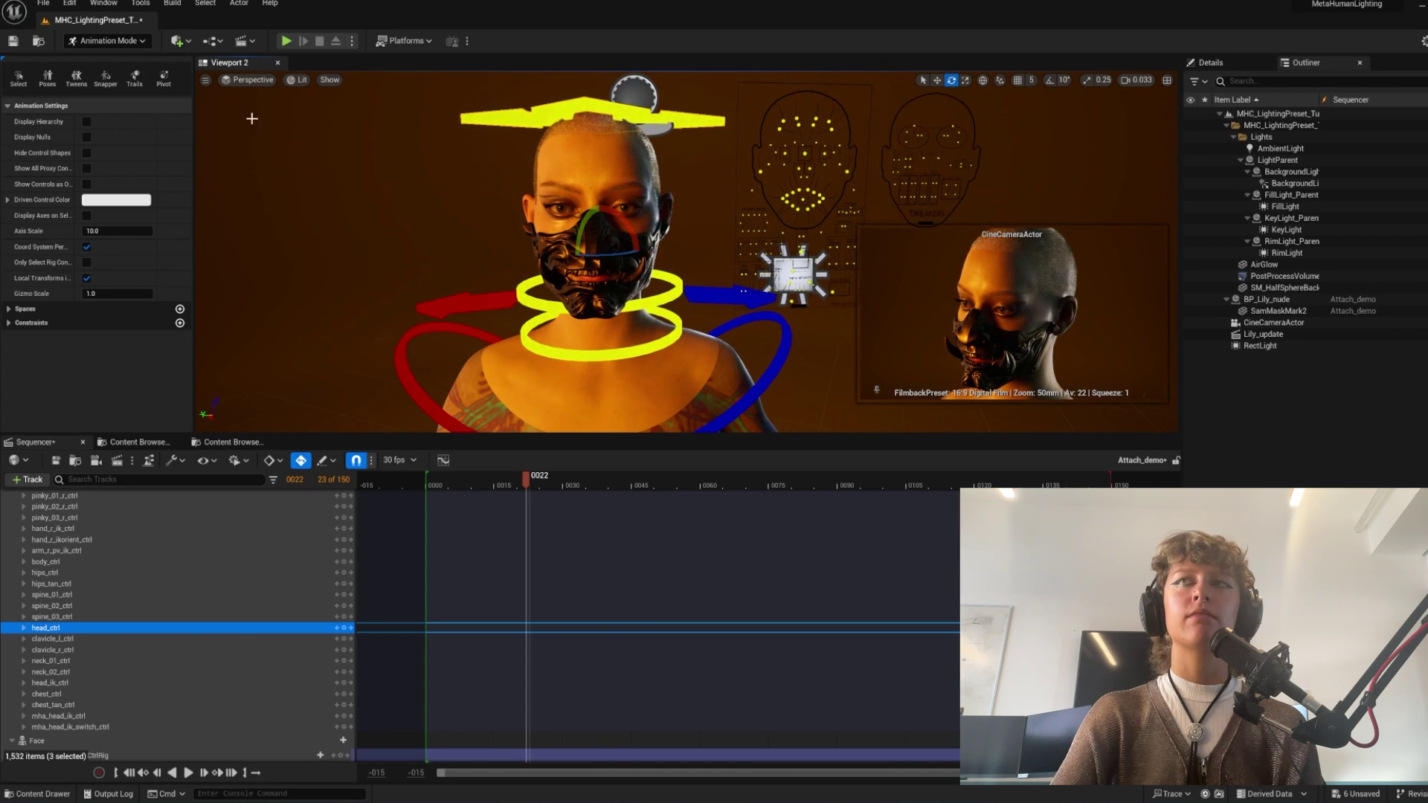
# Scrub the sequence to frame 8 and view the masked face through CineCameraActor with the rig controls hidden.
pyautogui.moveTo(521, 484); pyautogui.dragTo(468, 492)
pyautogui.keyDown('alt'); pyautogui.moveTo(570, 298); pyautogui.dragTo(729, 298); pyautogui.keyUp('alt')
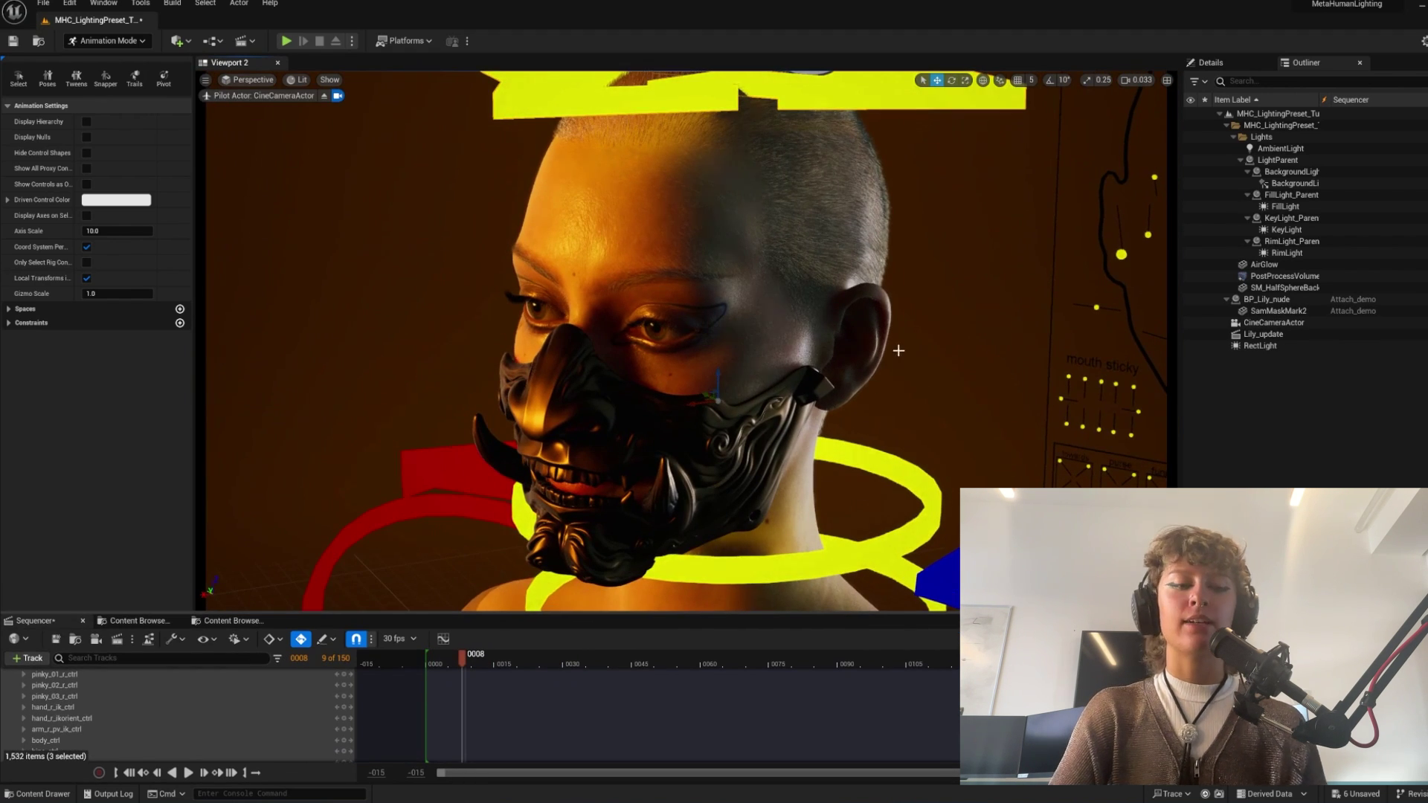
pyautogui.press('g')
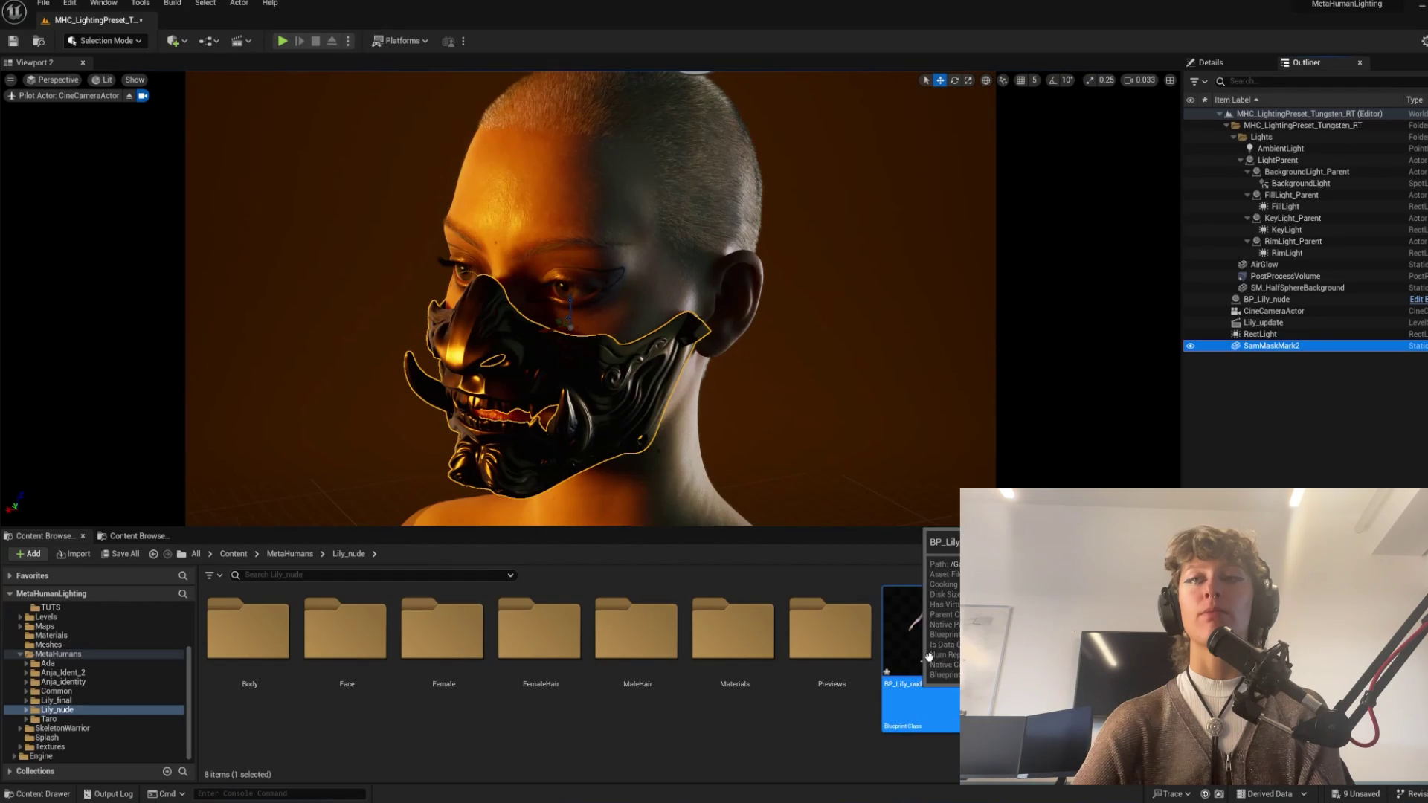
# Open the BP_Lily_nude blueprint from the Lily_nude folder and frame its Face component in the blueprint's 3D view.
pyautogui.click(929, 656)
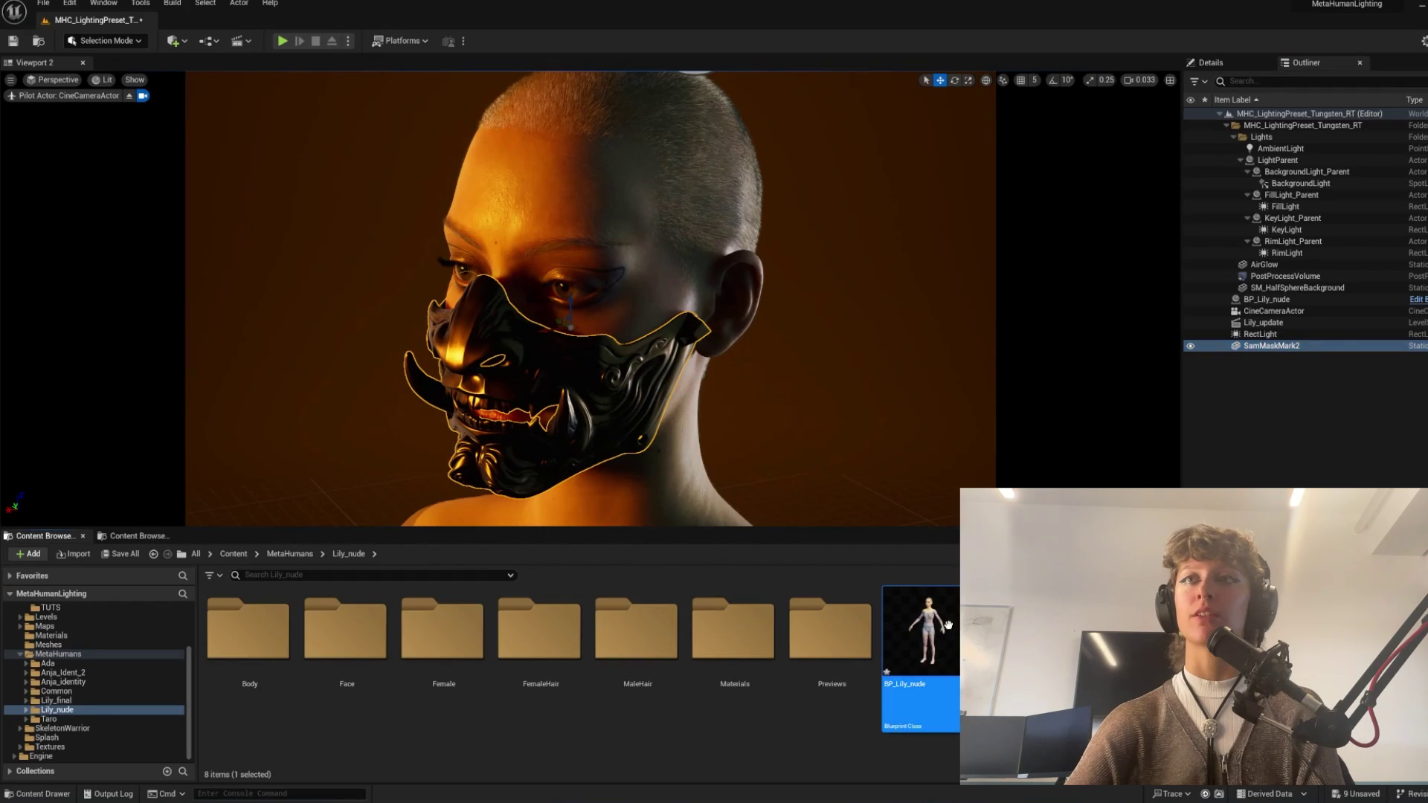
pyautogui.doubleClick(929, 633)
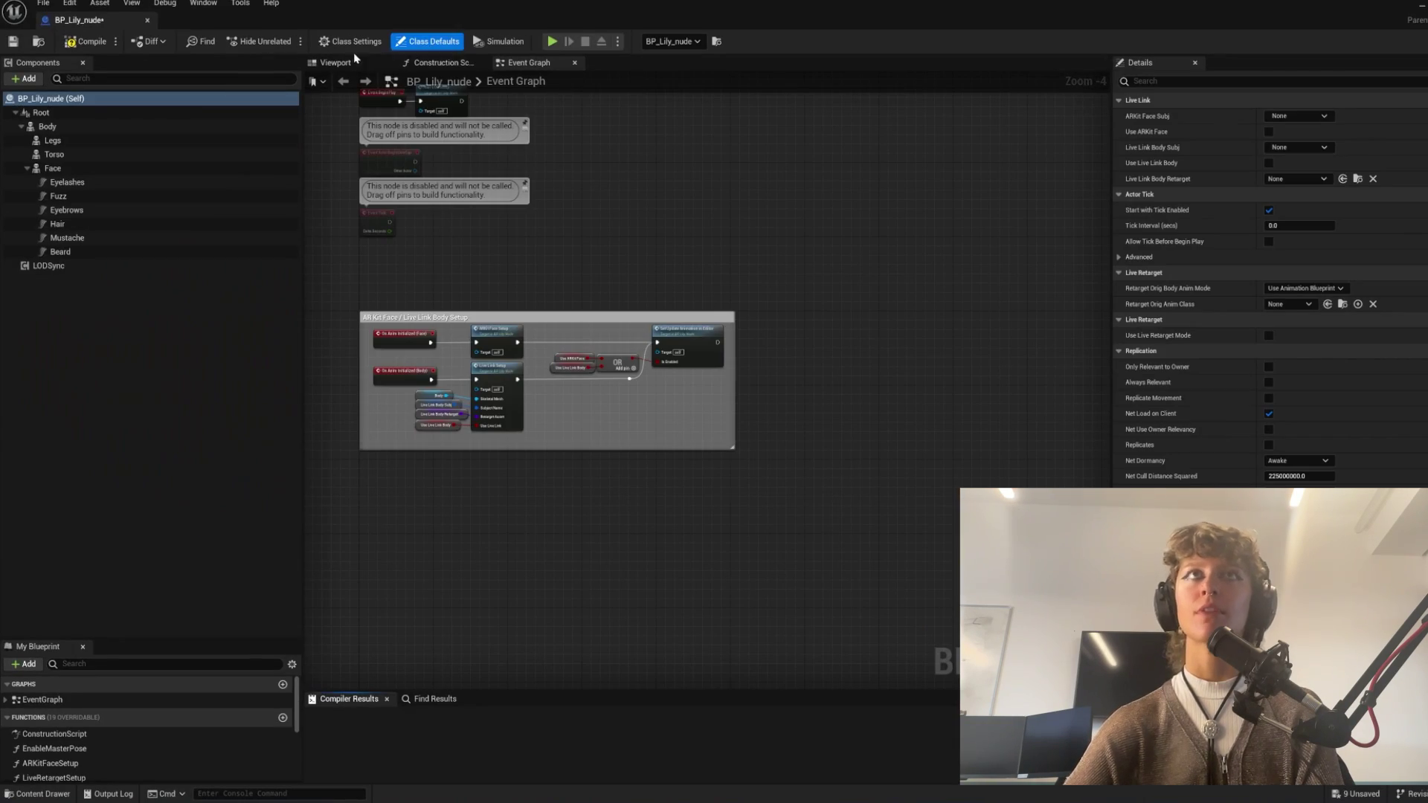
pyautogui.click(74, 168)
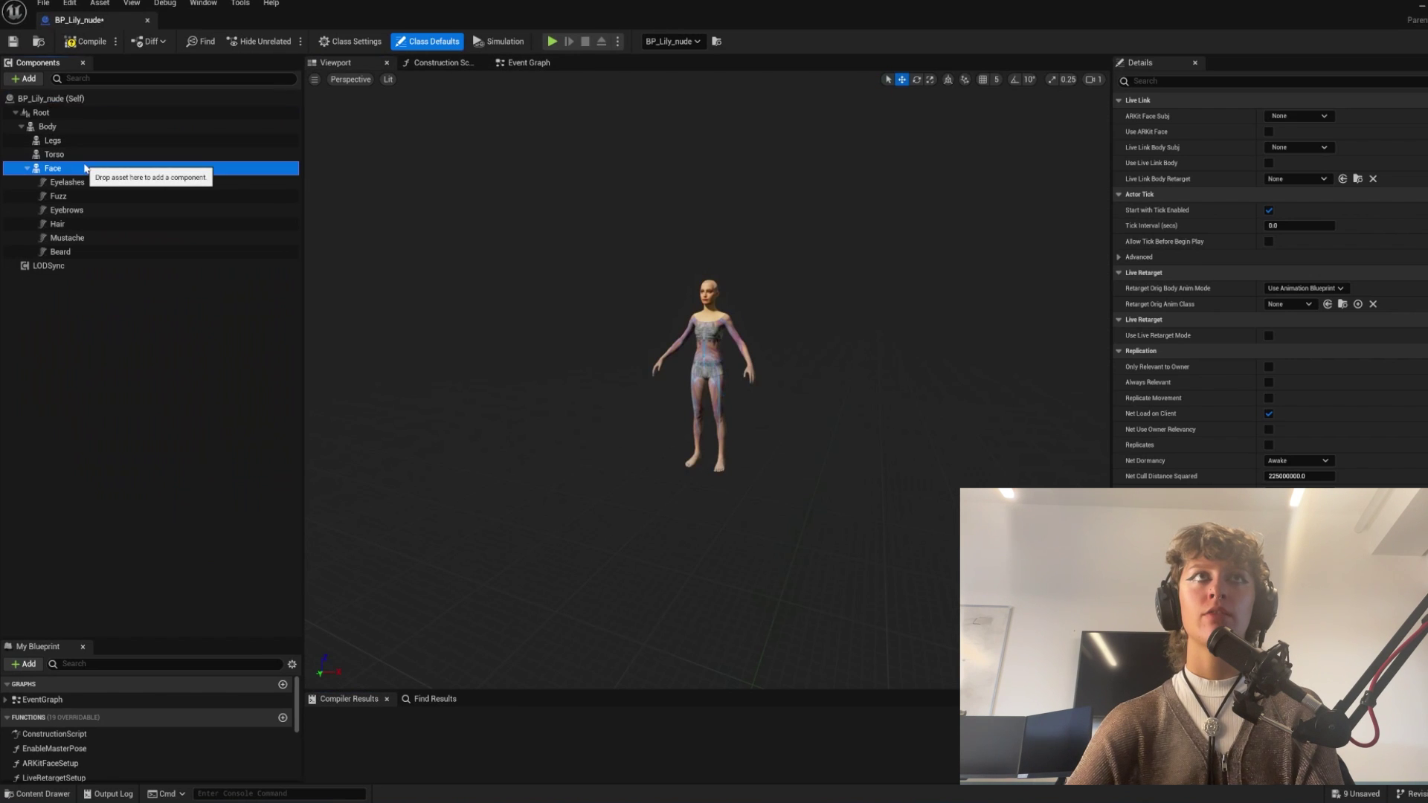
pyautogui.click(676, 268)
pyautogui.press('f')
pyautogui.keyDown('alt'); pyautogui.moveTo(883, 283); pyautogui.dragTo(960, 287); pyautogui.keyUp('alt')
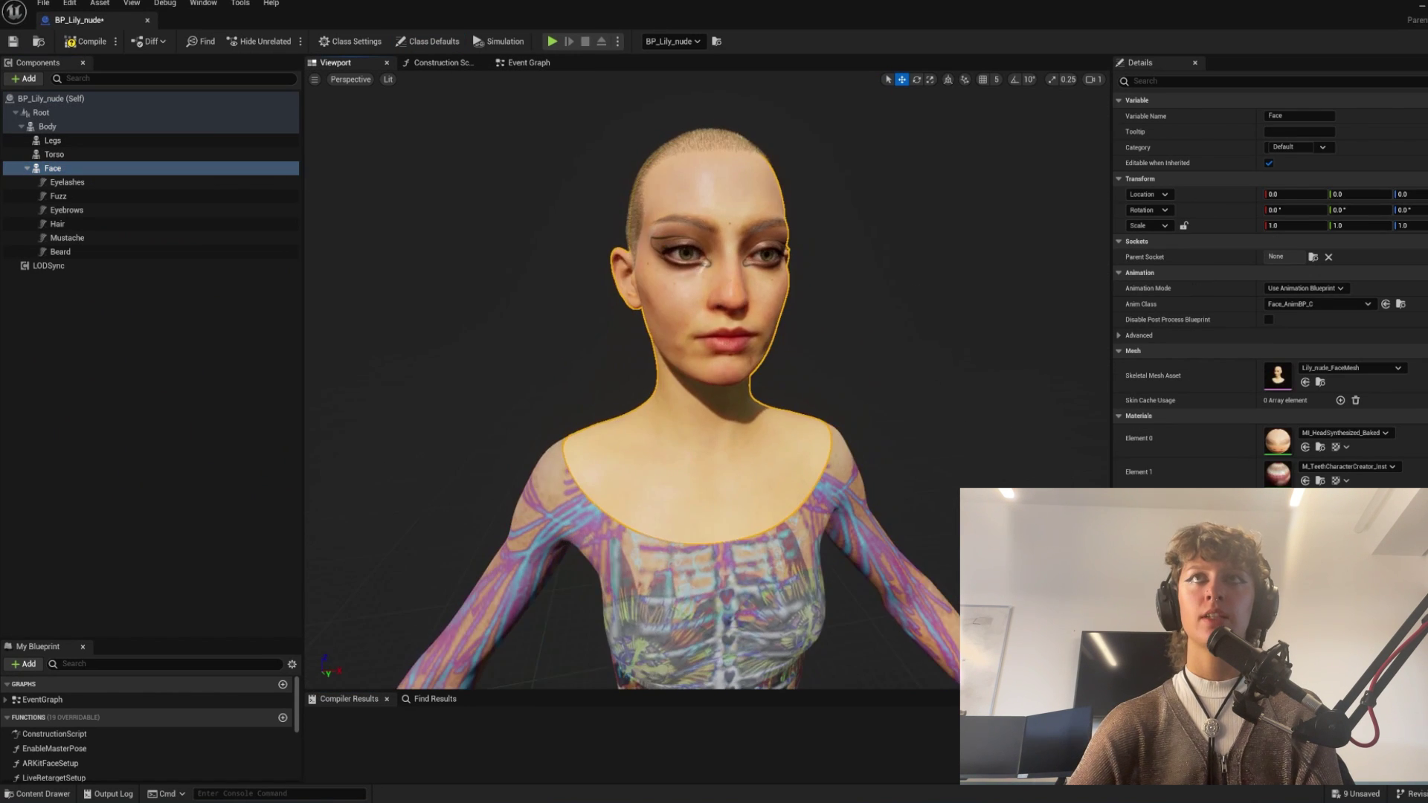
pyautogui.scroll(3, 706, 379)
pyautogui.scroll(-5, 926, 283)
pyautogui.scroll(5, 925, 284)
pyautogui.scroll(-3, 926, 283)
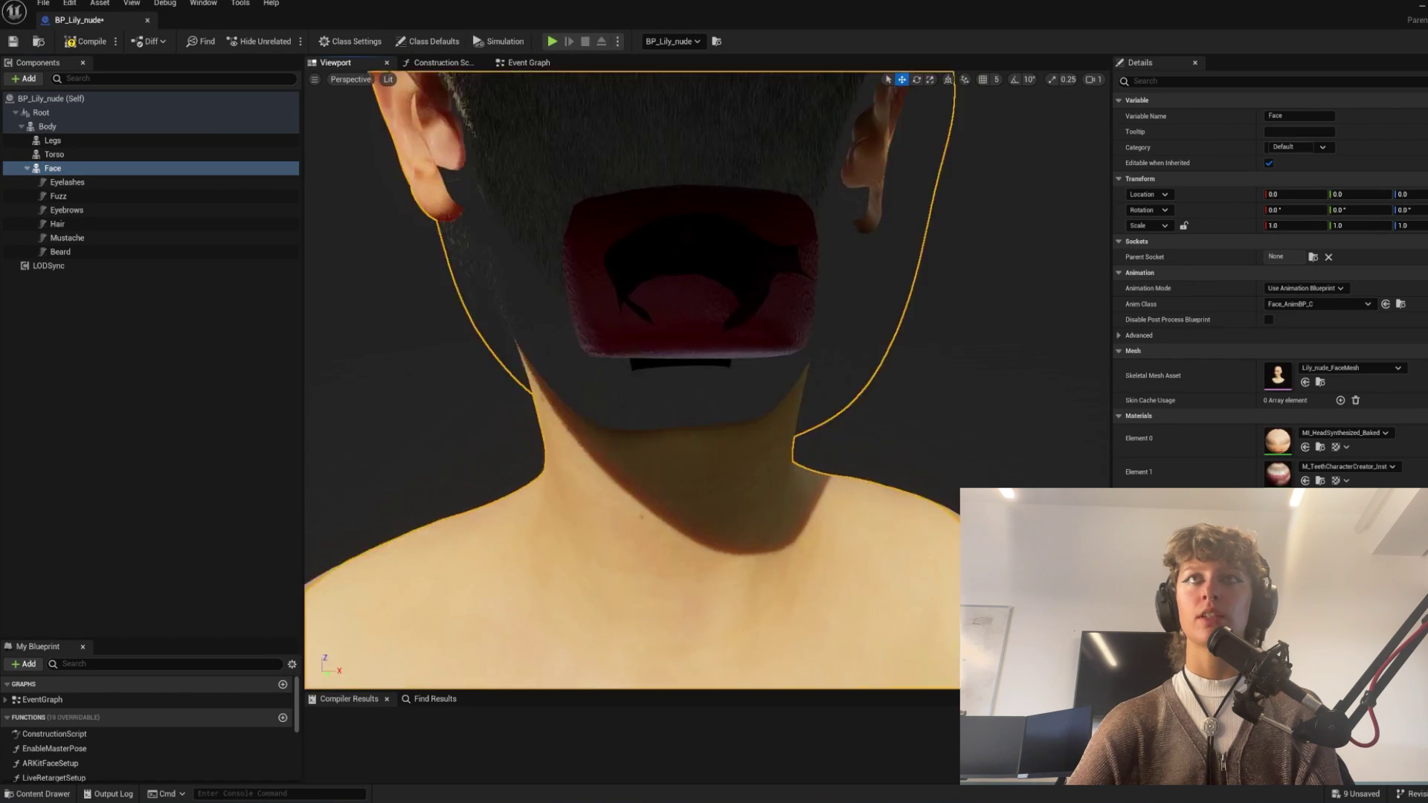
pyautogui.keyDown('alt'); pyautogui.moveTo(926, 281); pyautogui.dragTo(938, 255); pyautogui.keyUp('alt')
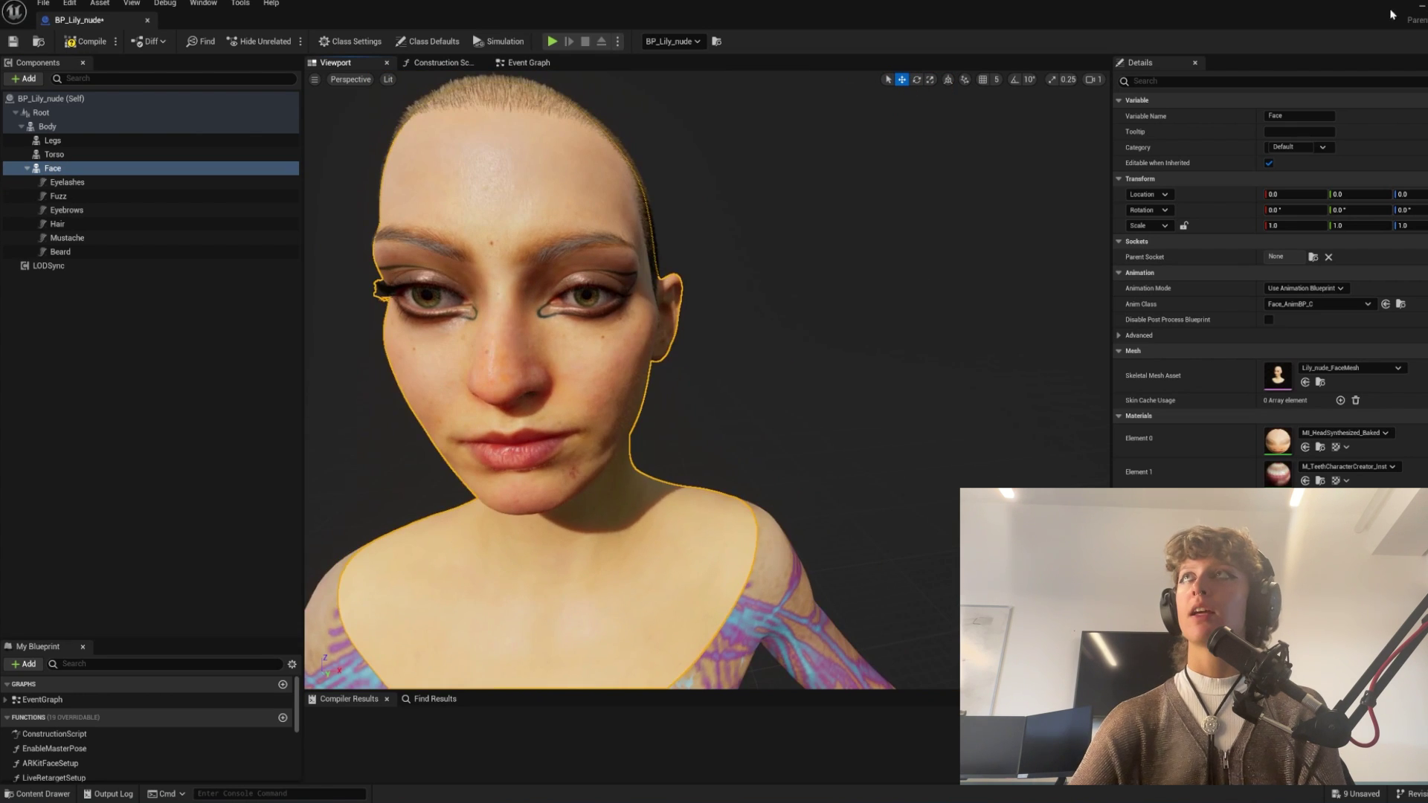
# Shrink the blueprint editor to a floating window and add the SamMaskMark2 mesh from TUTS as a component under Root.
pyautogui.moveTo(1388, 15); pyautogui.dragTo(829, 157)
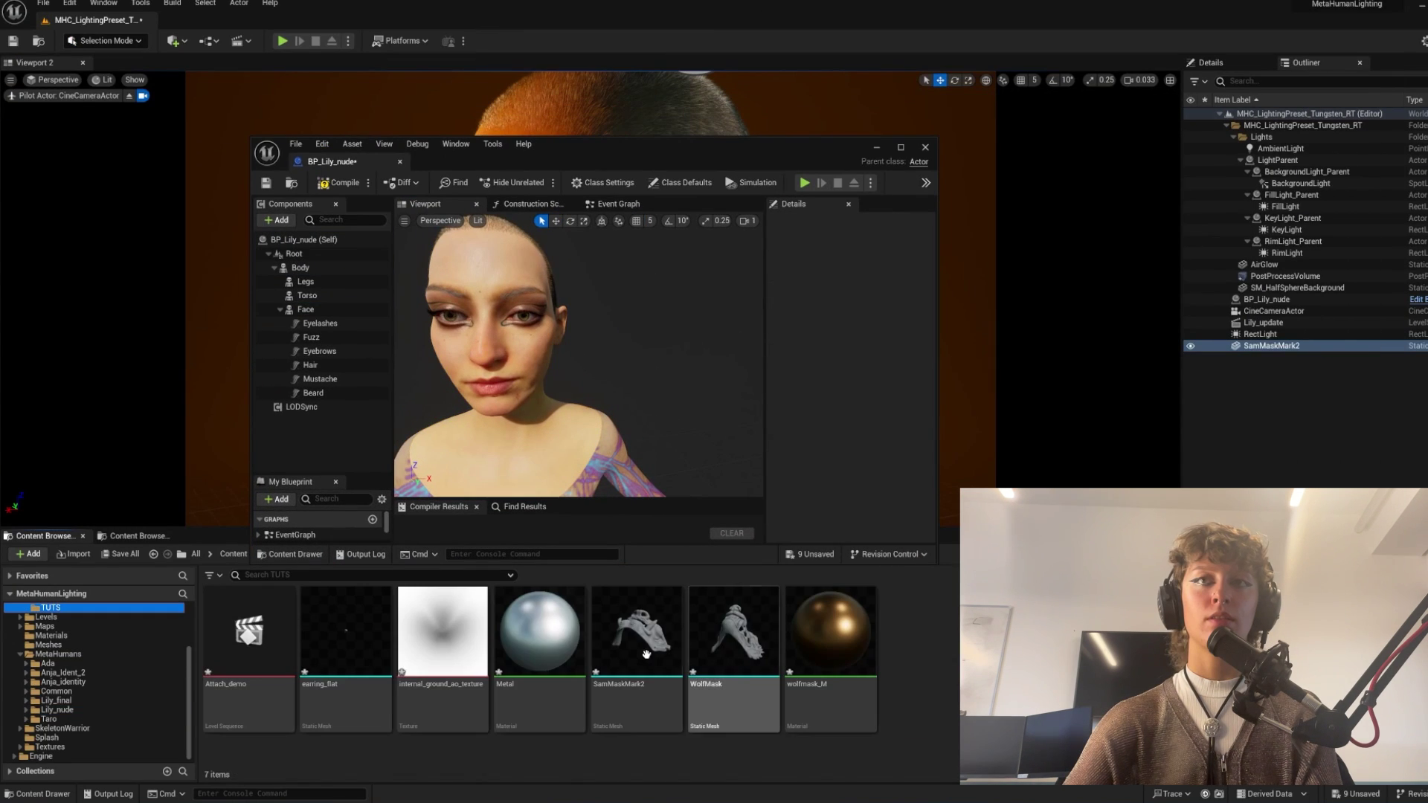
pyautogui.moveTo(637, 655); pyautogui.dragTo(311, 447)
pyautogui.click(339, 268)
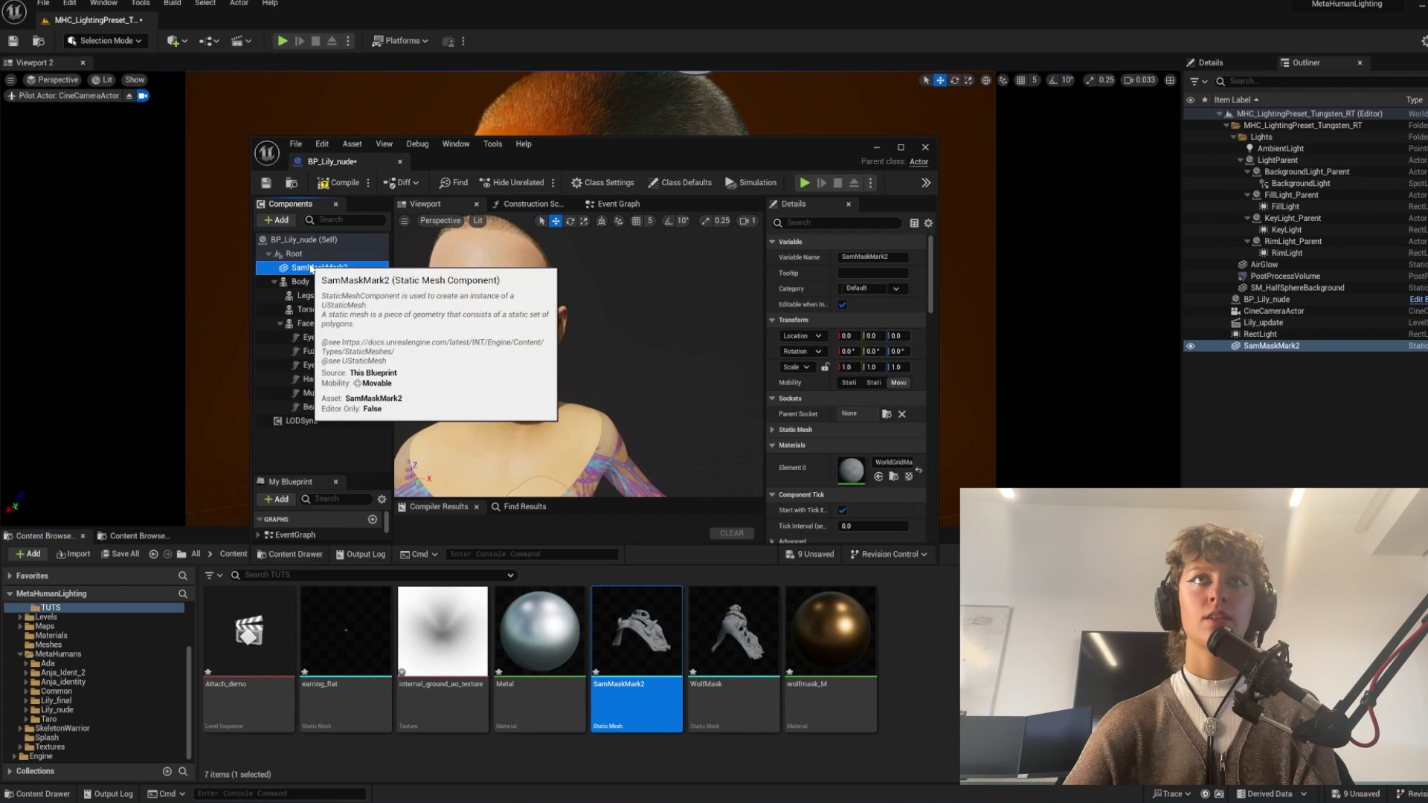
# Scale the SamMaskMark2 component to about 0.088 × 0.084 × 0.084 and fit it on the face at about Y 4.14, Z 153.
pyautogui.press('f')
pyautogui.moveTo(586, 330)
pyautogui.keyDown('alt'); pyautogui.mouseDown()
pyautogui.moveTo(476, 334)
pyautogui.moveTo(586, 335)
pyautogui.mouseUp(); pyautogui.keyUp('alt')
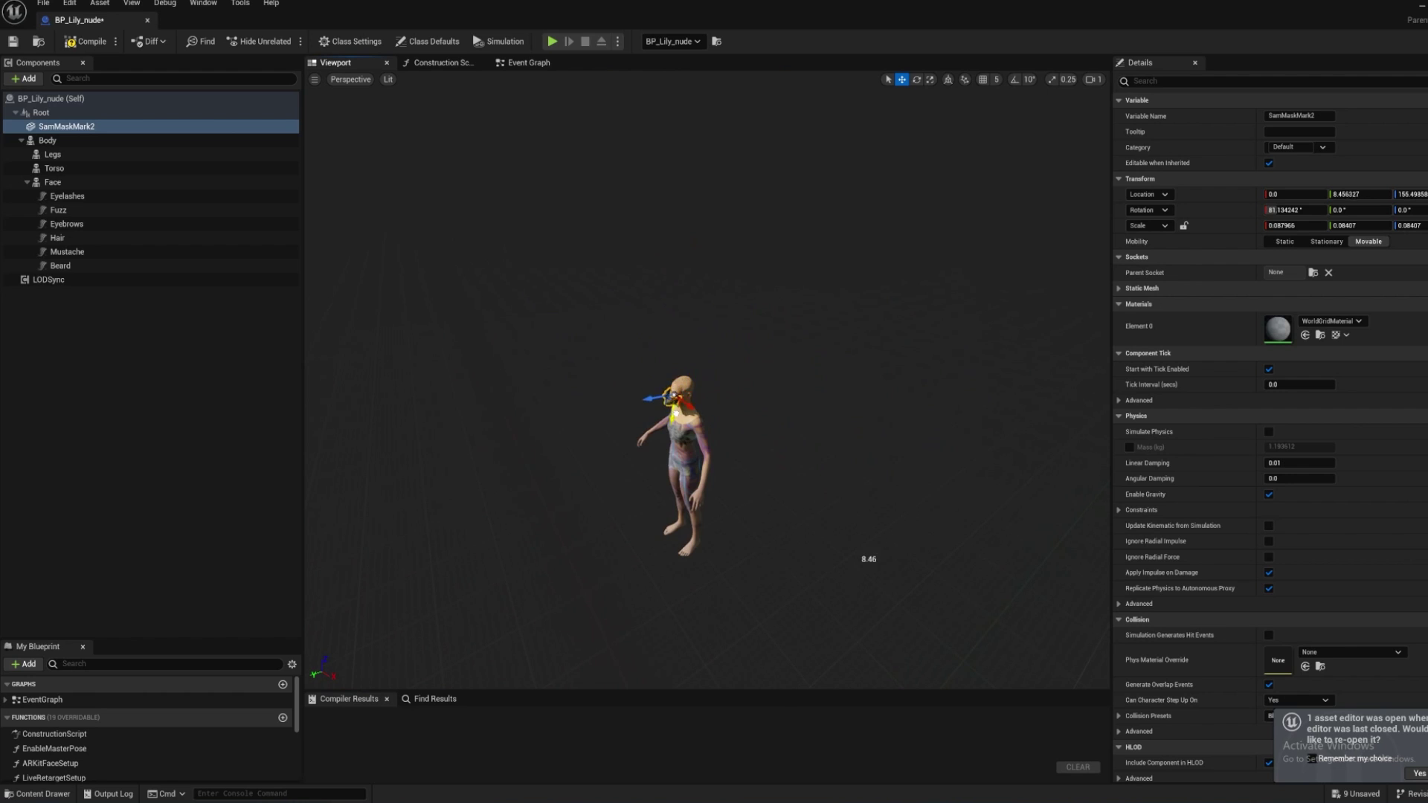
pyautogui.press('f')
pyautogui.moveTo(805, 350); pyautogui.dragTo(867, 319)
pyautogui.press('e')
pyautogui.press('w')
pyautogui.keyDown('alt'); pyautogui.moveTo(744, 335); pyautogui.dragTo(893, 335); pyautogui.keyUp('alt')
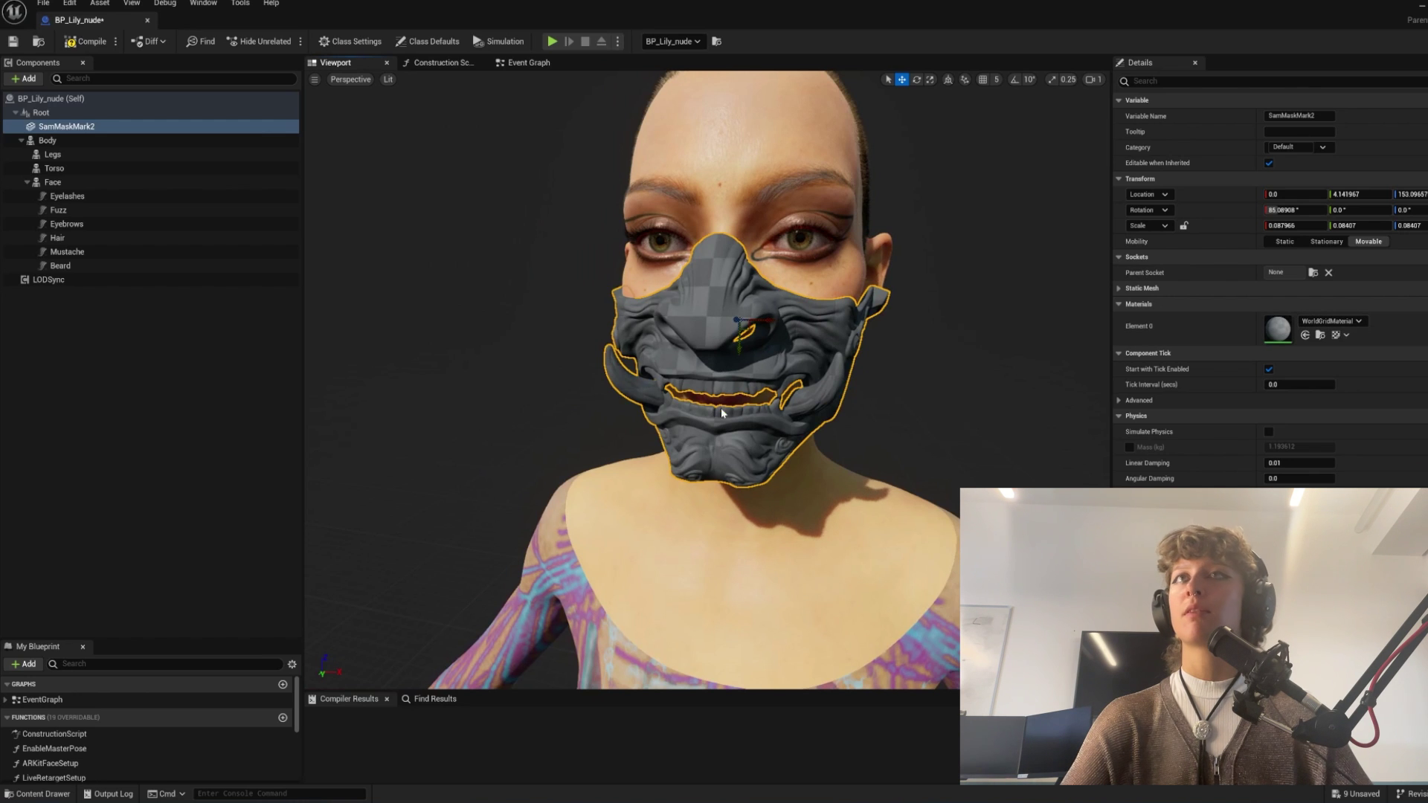
# Assign the wolfmask_M material to the SamMaskMark2 component and check the mask's look and fit from the side.
pyautogui.keyDown('alt'); pyautogui.moveTo(707, 379); pyautogui.dragTo(595, 379); pyautogui.keyUp('alt')
pyautogui.scroll(-10, 707, 379)
pyautogui.scroll(10, 707, 379)
pyautogui.scroll(-3, 707, 379)
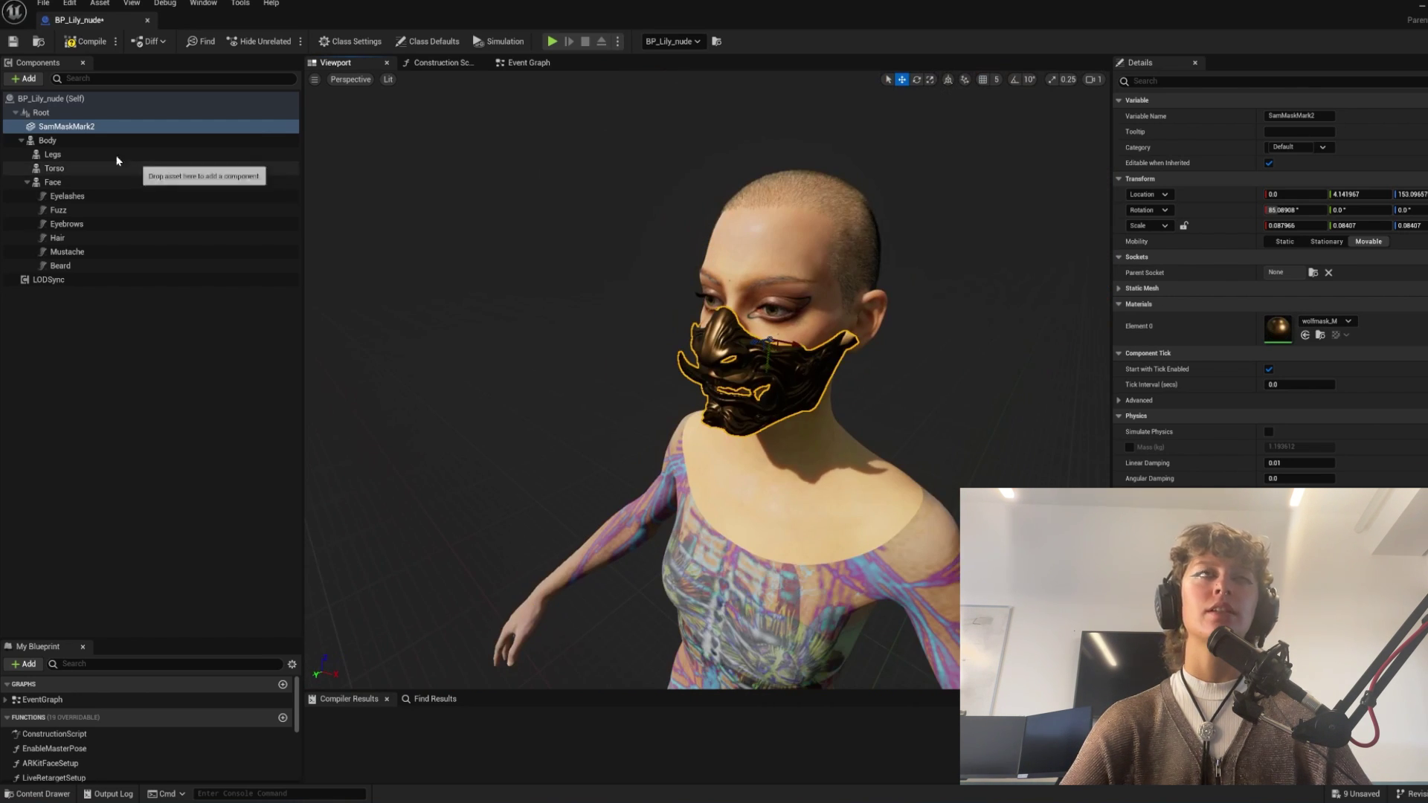
# Reparent the SamMaskMark2 component under Face and set its parent socket to the head bone.
pyautogui.moveTo(67, 126); pyautogui.dragTo(78, 195)
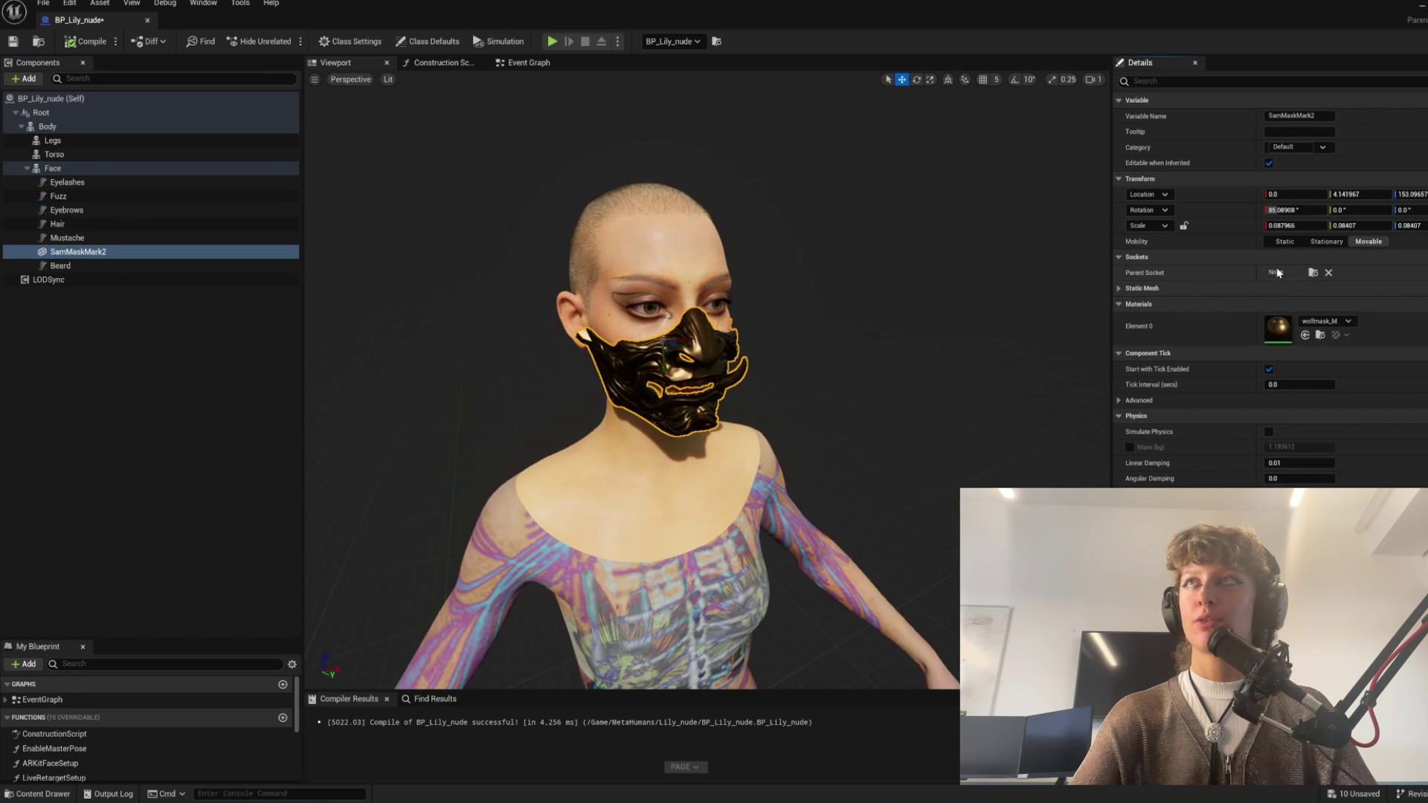
pyautogui.click(1315, 273)
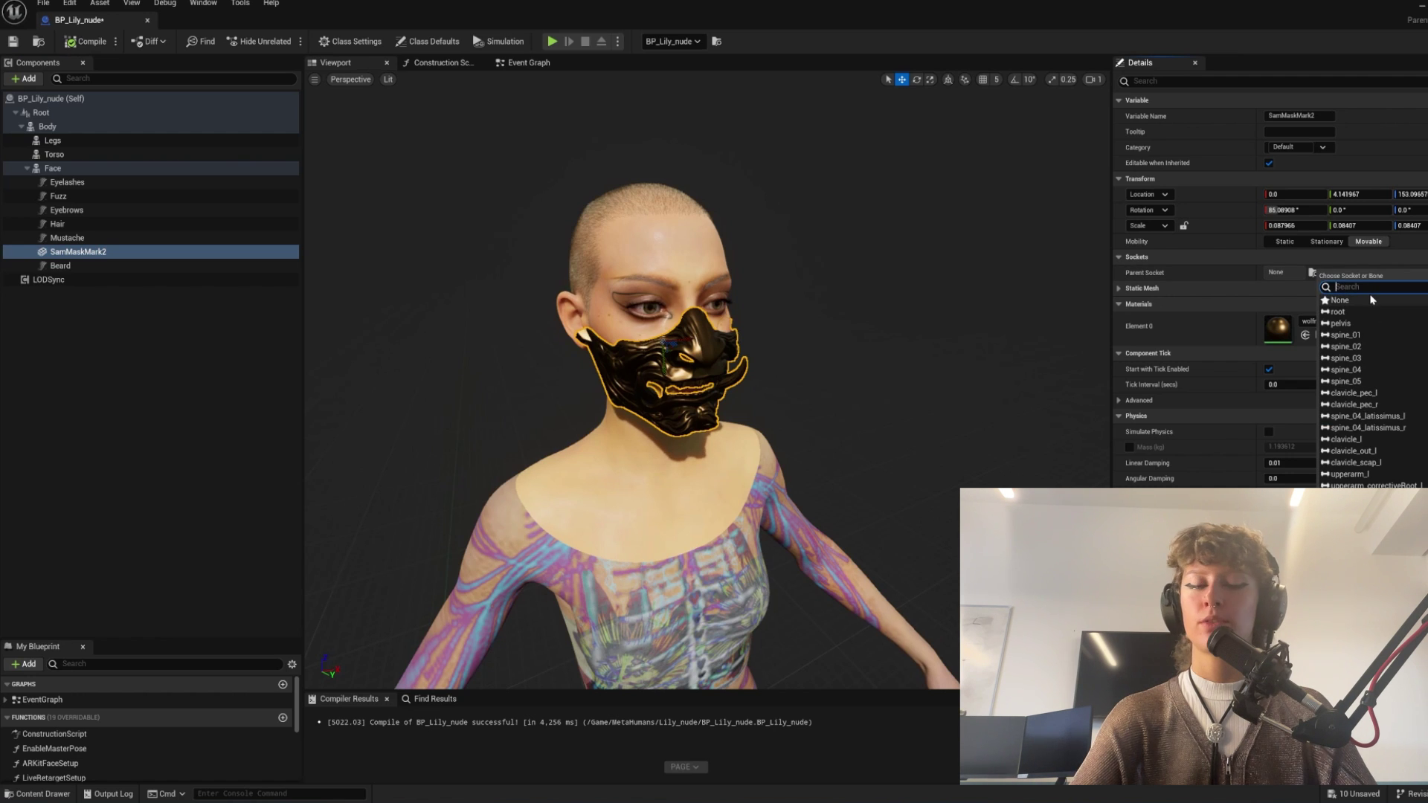
pyautogui.write('HEA')
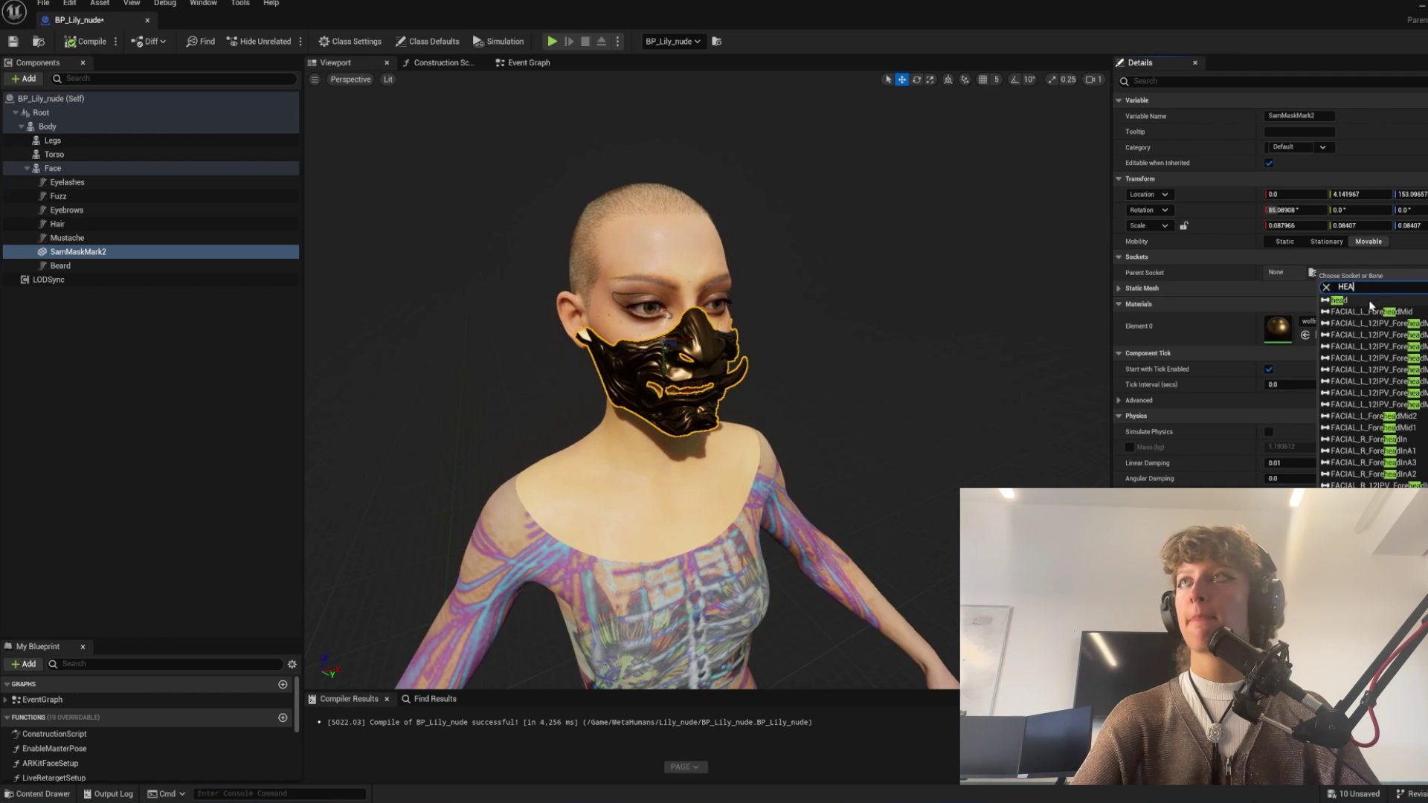
pyautogui.click(1370, 301)
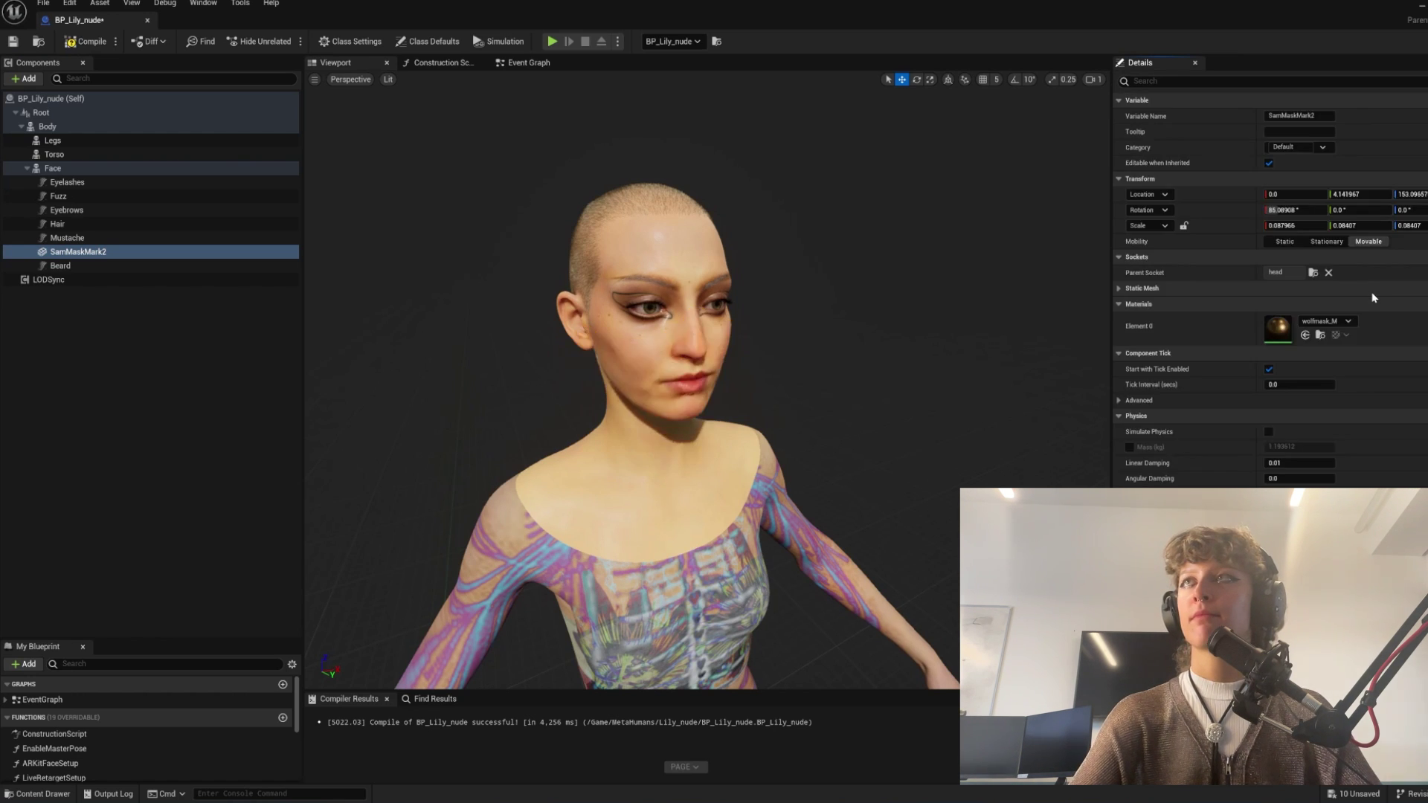
# Reposition the mask over the nose and mouth and set its rotation to 0° on X and 90° on Y.
pyautogui.scroll(-10, 793, 315)
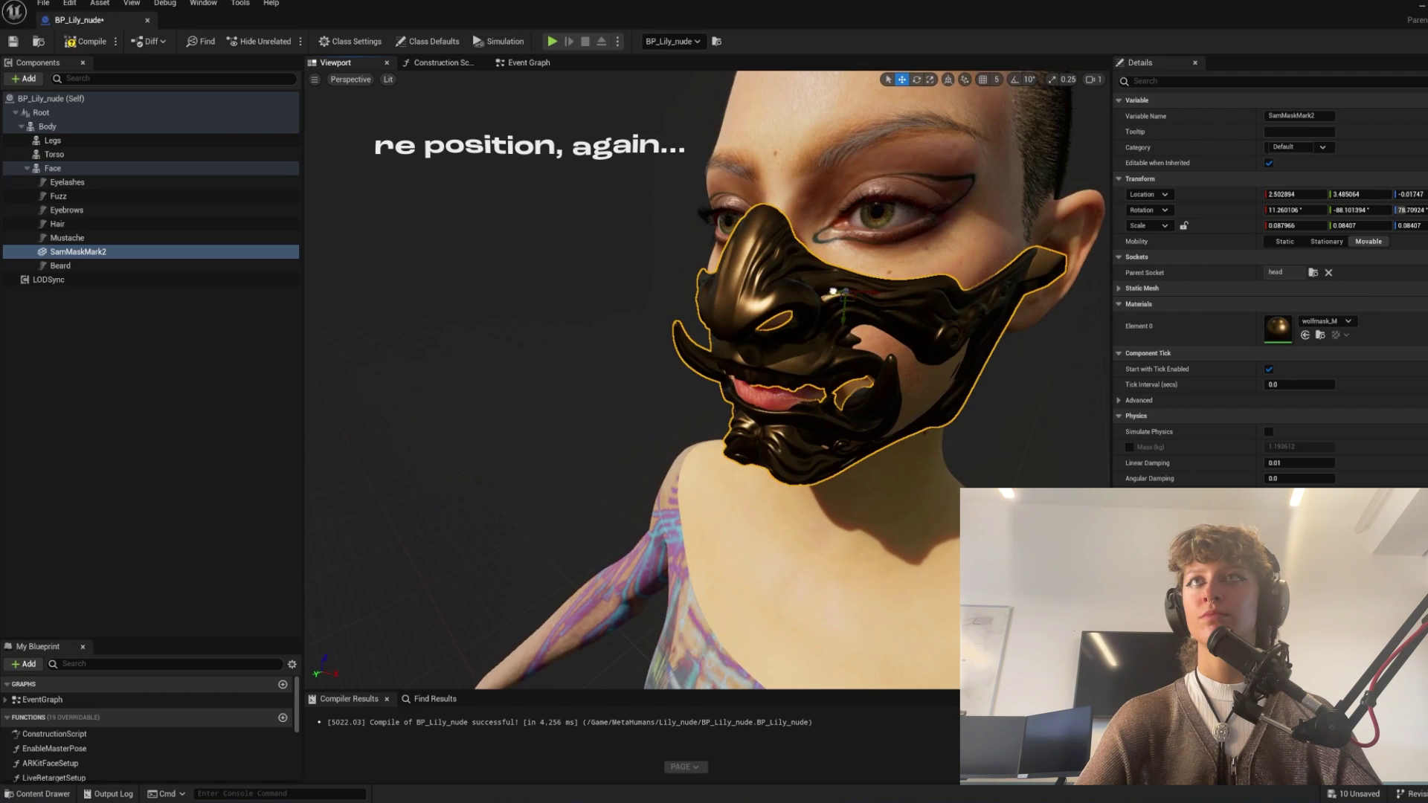
pyautogui.moveTo(833, 292); pyautogui.dragTo(710, 328)
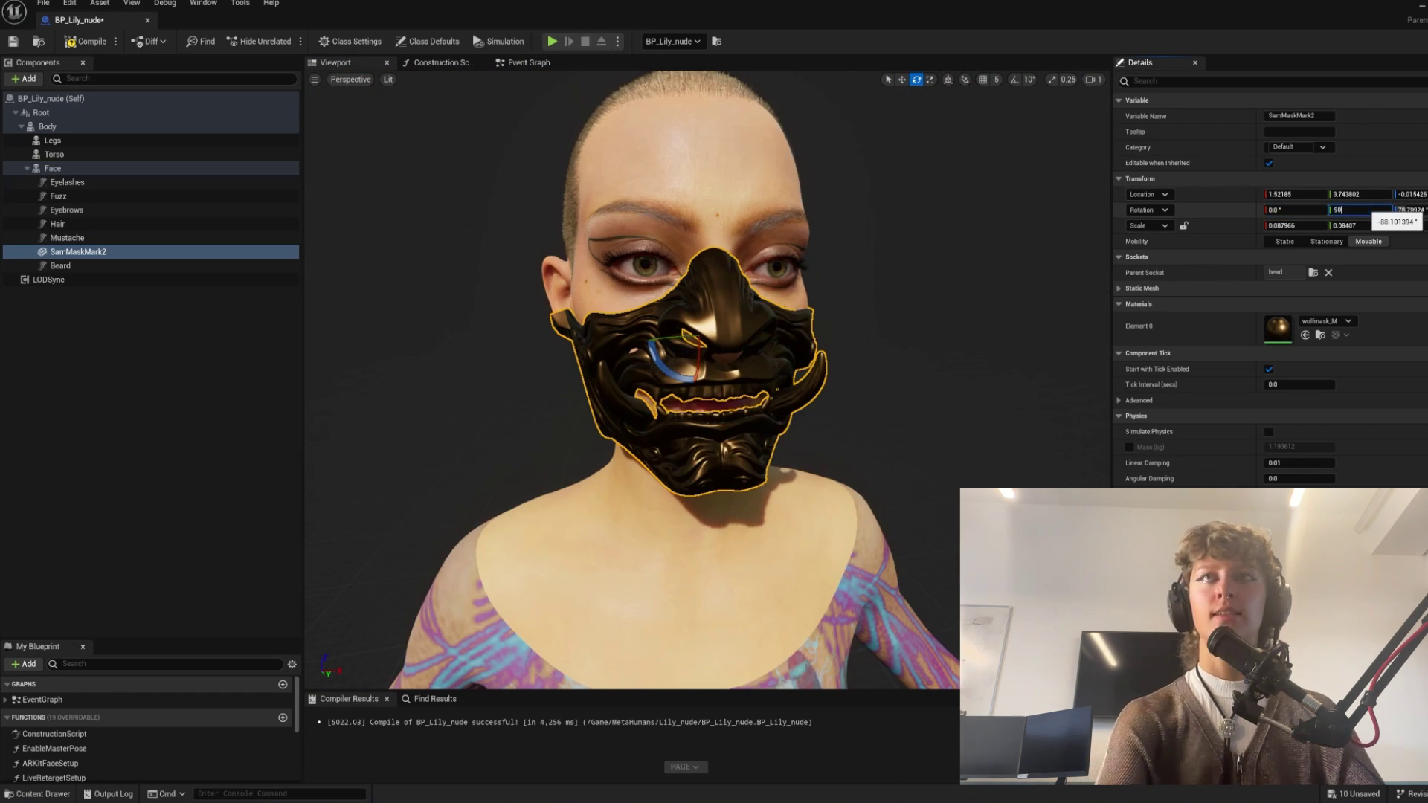
pyautogui.press('Return')
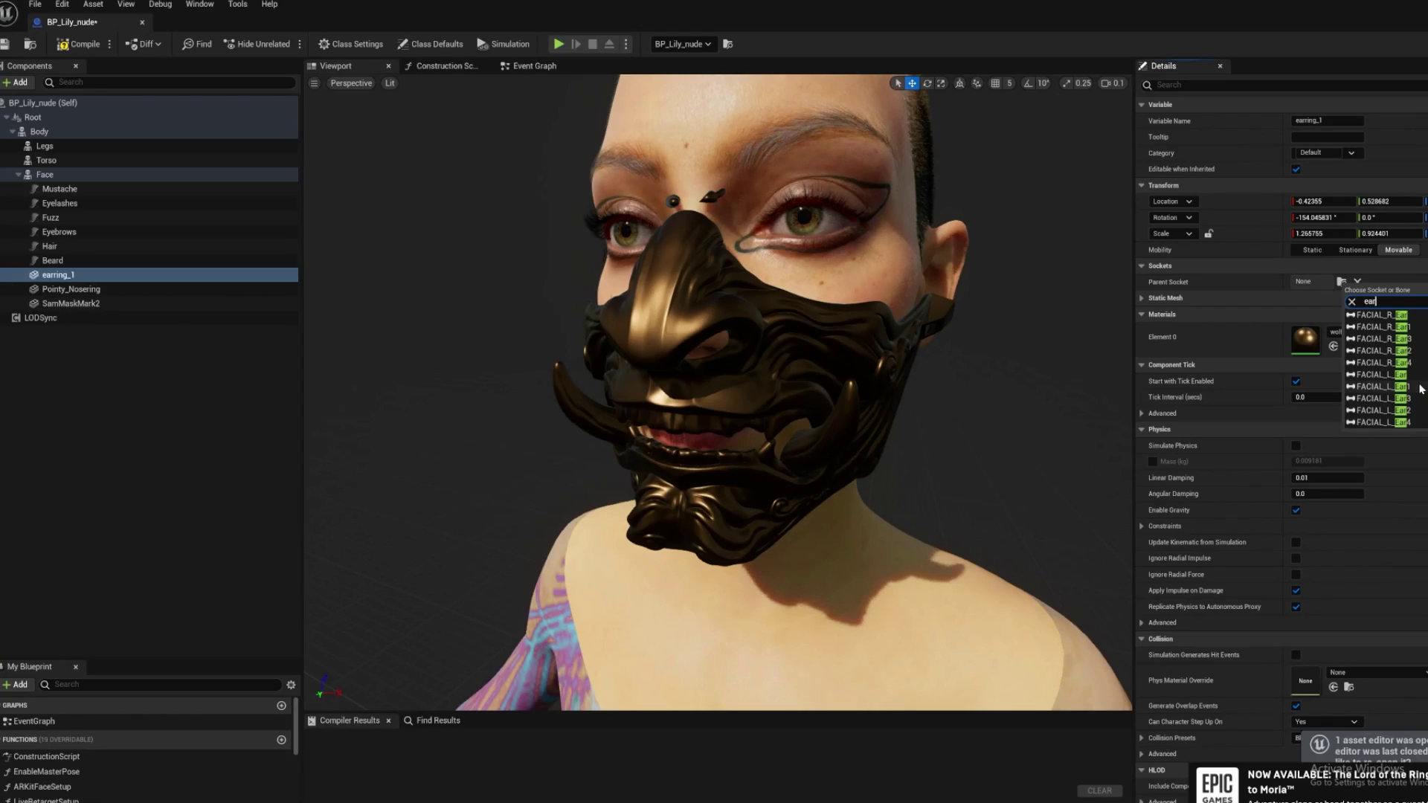
# Attach earring_1 to the FACIAL_L_Ear socket and place it and a second earring, earring_2, on the left ear.
pyautogui.click(1419, 378)
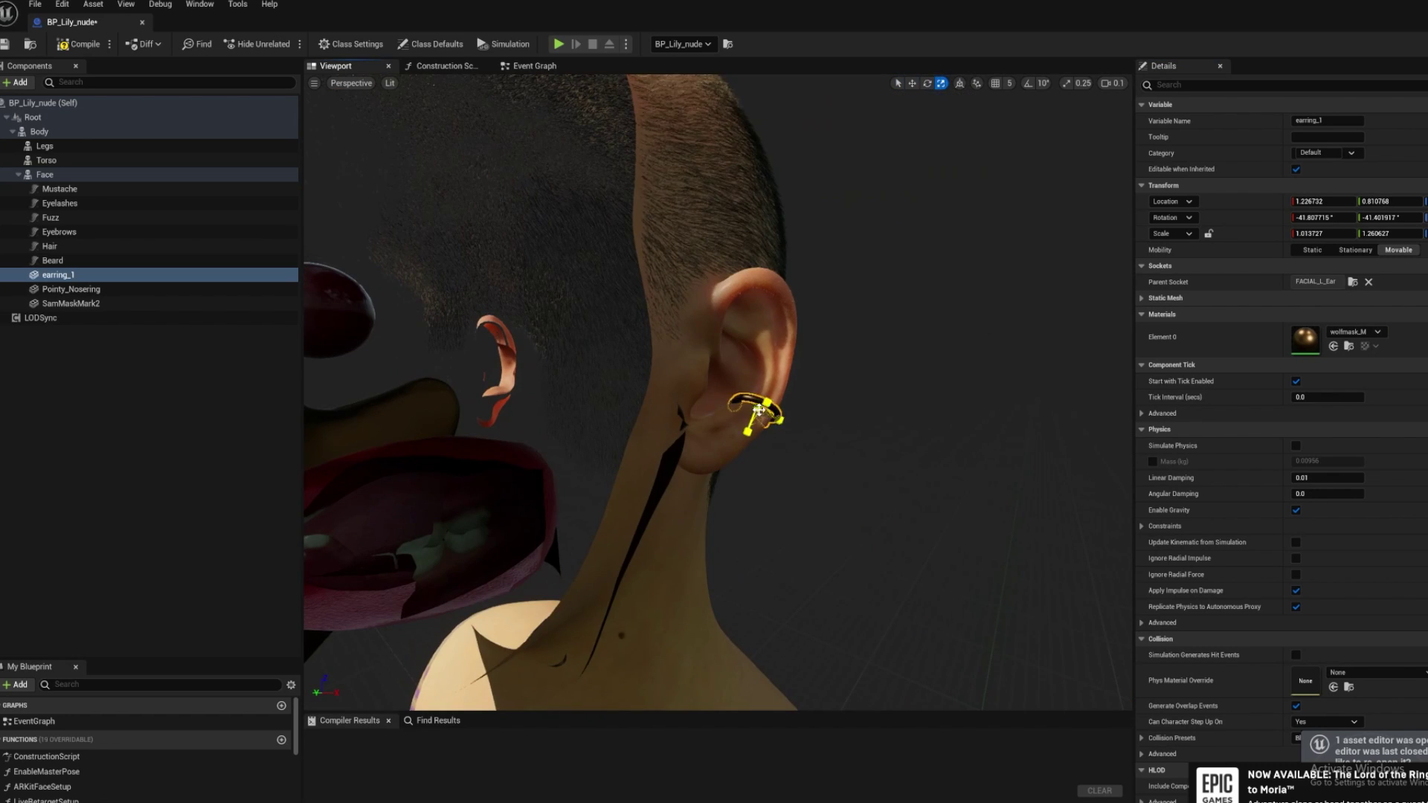
pyautogui.press('w')
pyautogui.keyDown('alt'); pyautogui.moveTo(771, 398); pyautogui.dragTo(632, 385); pyautogui.keyUp('alt')
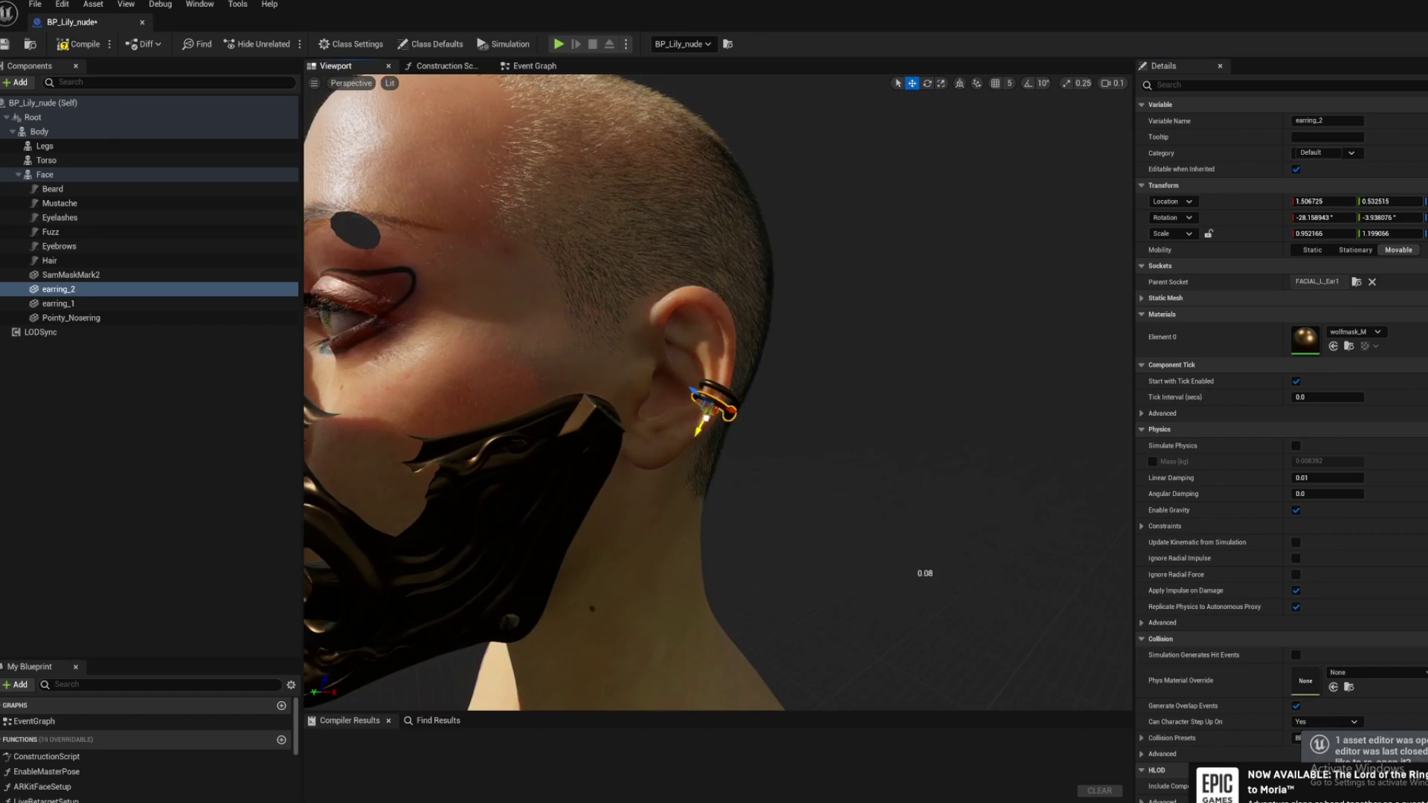
pyautogui.click(734, 392)
pyautogui.click(725, 393)
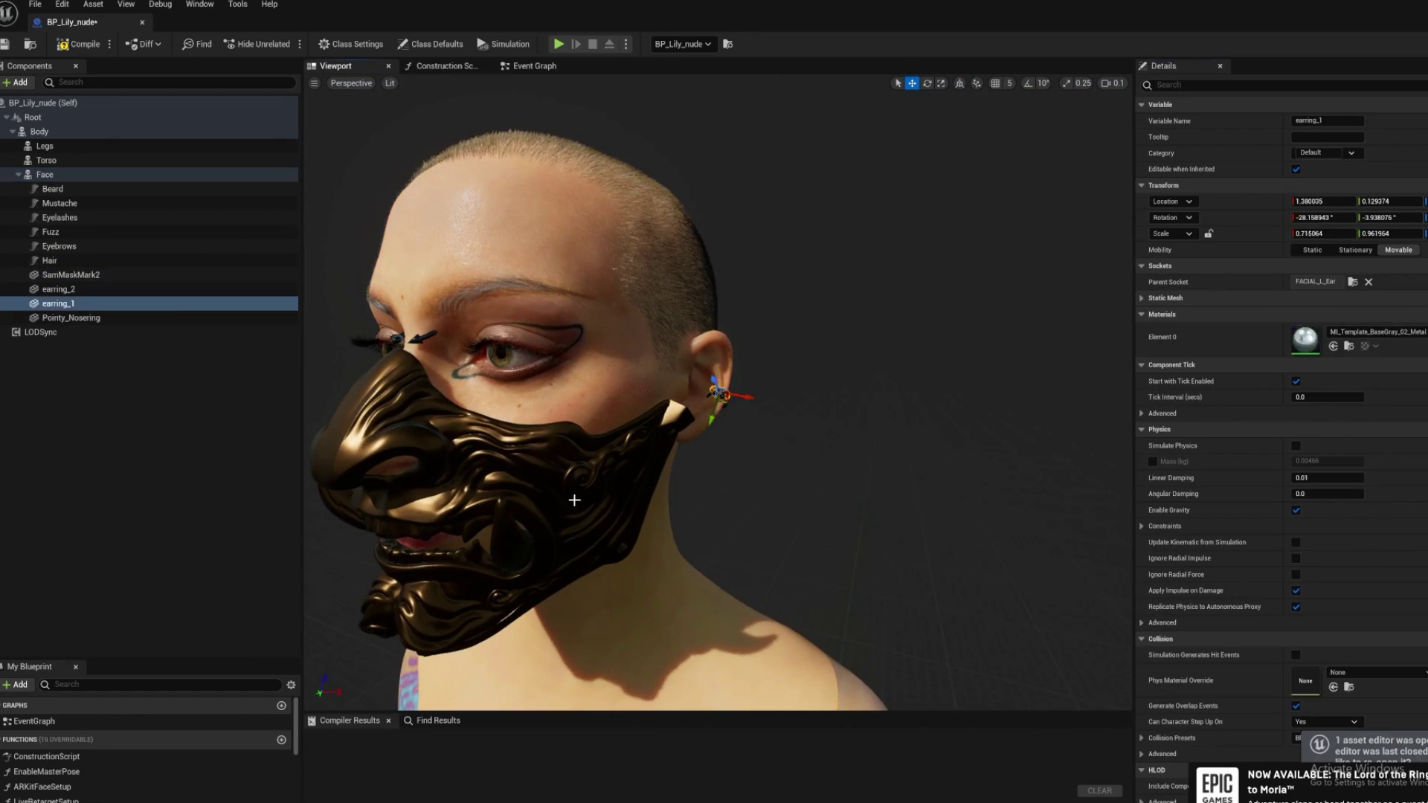
# Fit another earring component named w, attached to FACIAL_L_Ear2, on the left ear and check the accessories on the character in the level.
pyautogui.write('W')
pyautogui.press('Return')
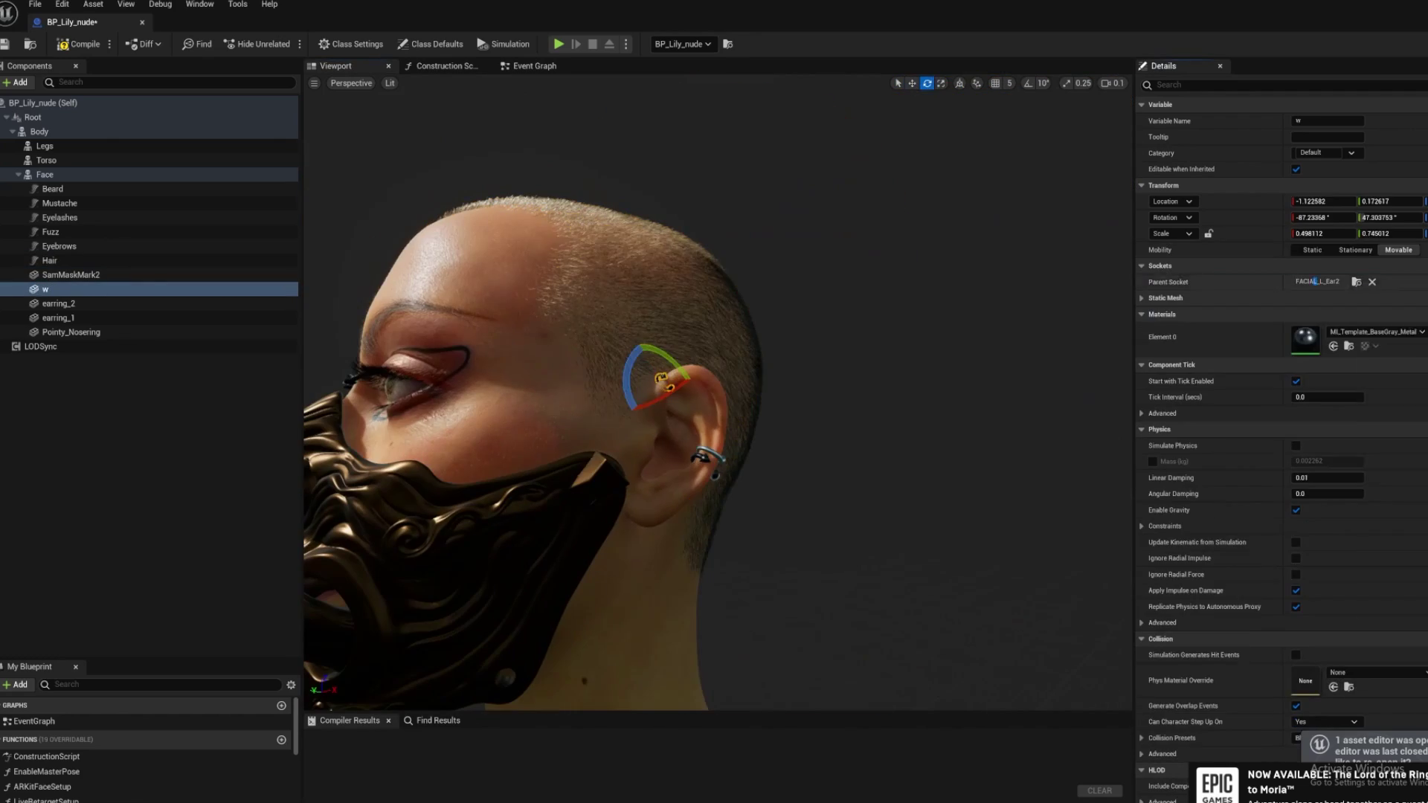
pyautogui.press('r')
pyautogui.click(706, 463)
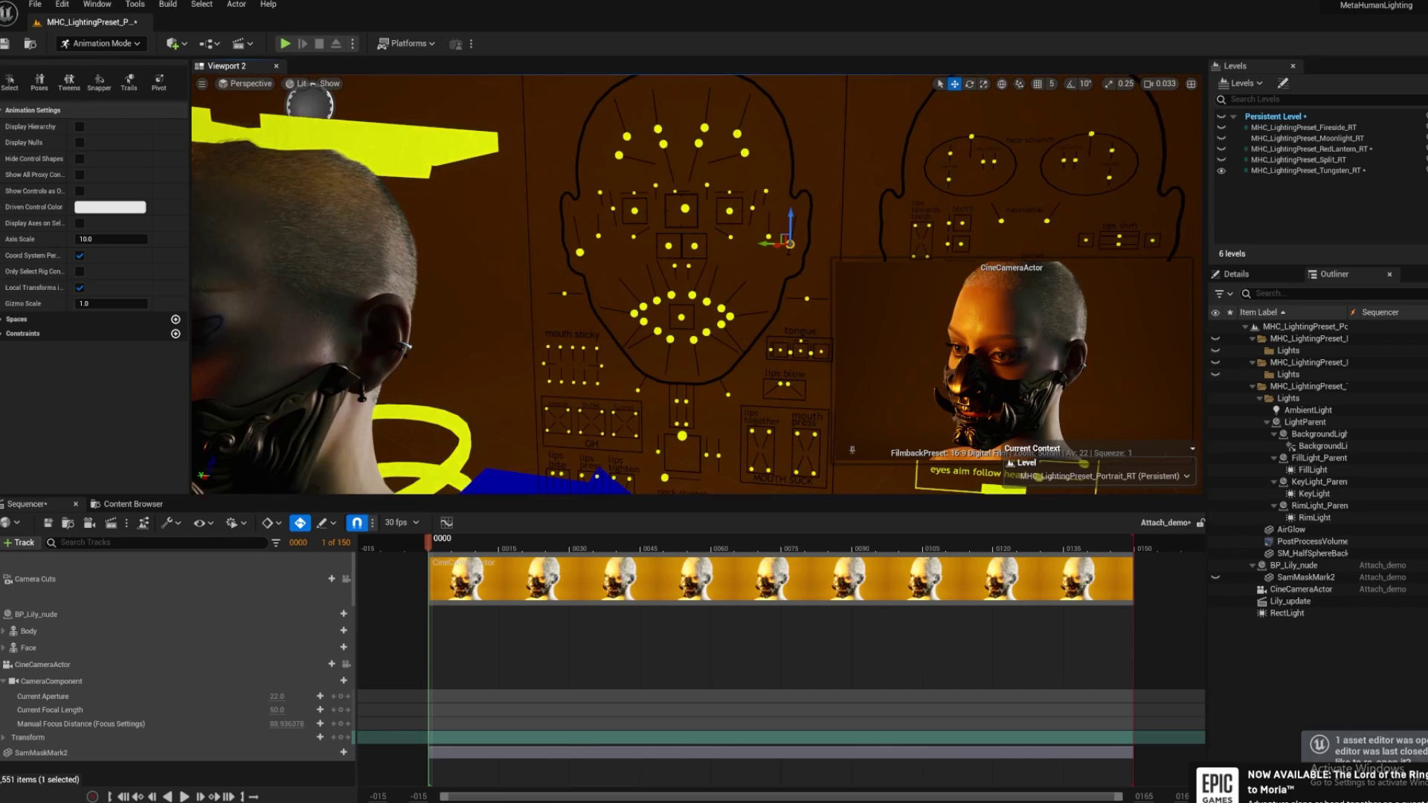
pyautogui.scroll(2, 503, 293)
pyautogui.moveTo(504, 293); pyautogui.dragTo(660, 230, button='middle')
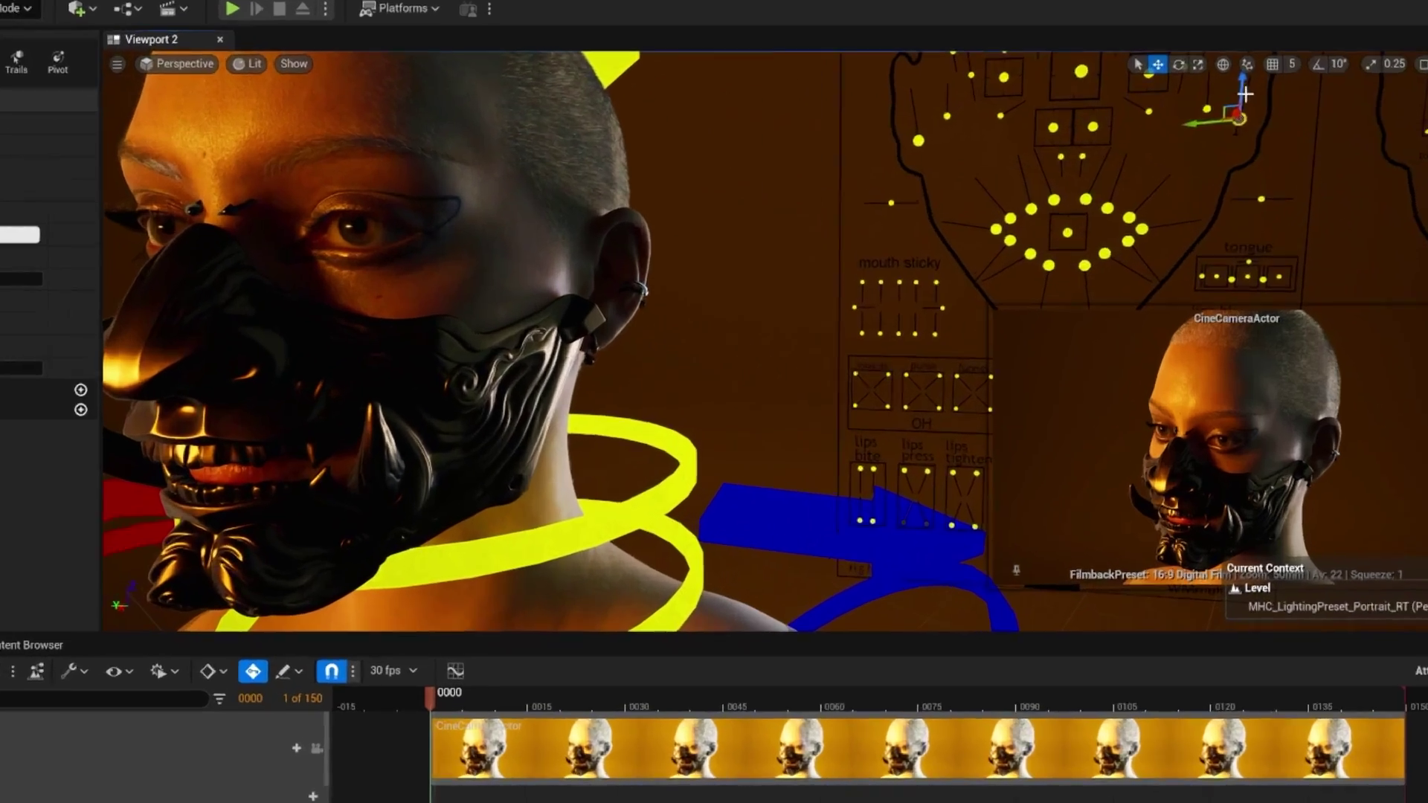